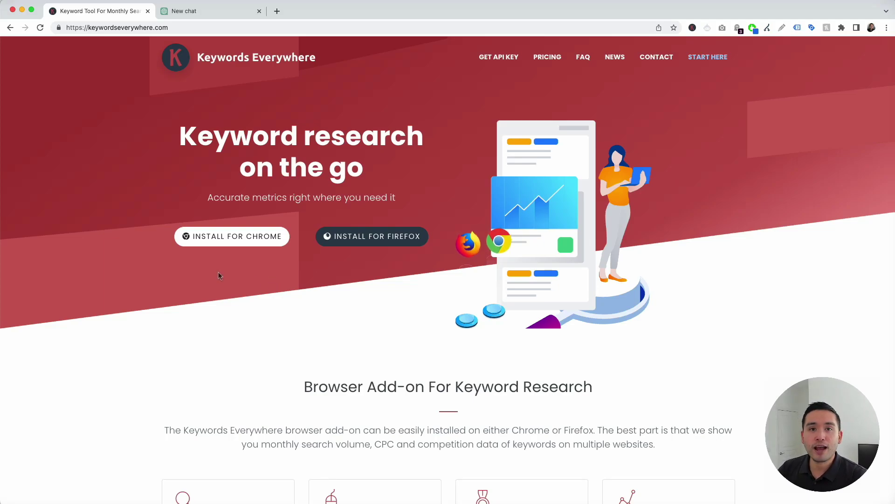
Step: Switch from the Keywords Everywhere homepage to the empty ChatGPT 'New chat' tab
{"action": "left_click", "coordinate": [221, 14]}
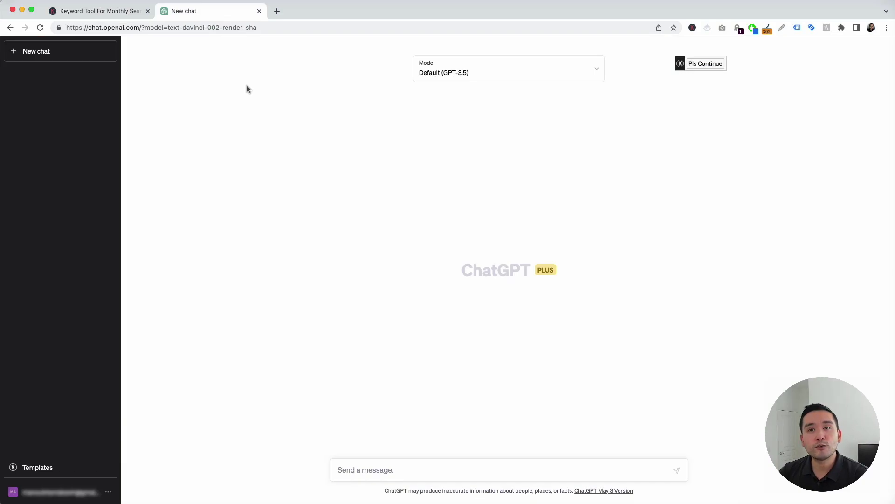
{"action": "left_click", "coordinate": [693, 28]}
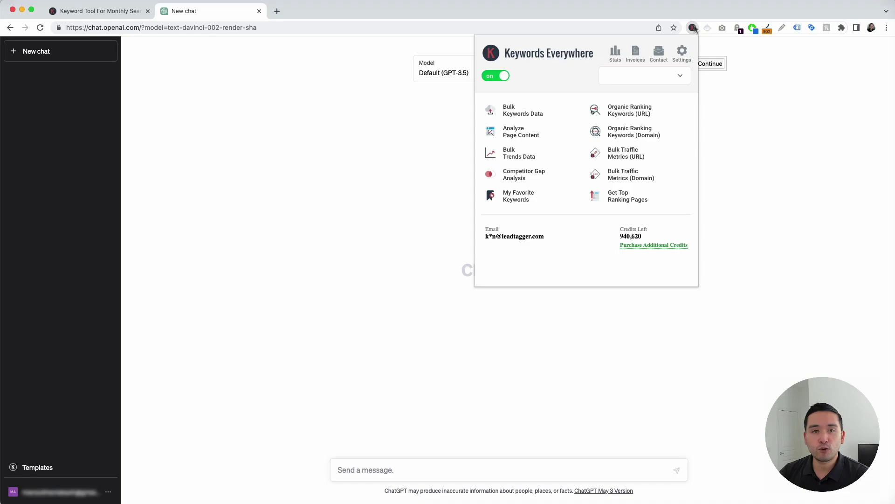
{"action": "left_click", "coordinate": [340, 115]}
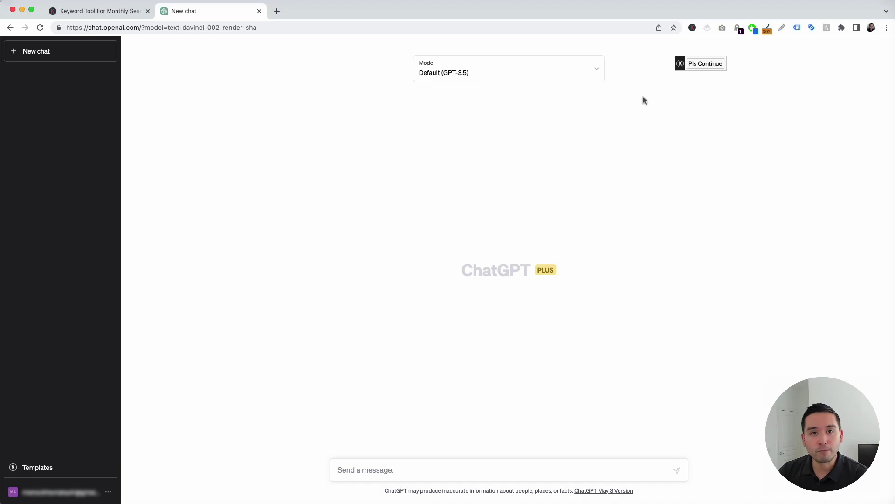
{"action": "left_click", "coordinate": [50, 472]}
Step: Load the Facebook Post Ideas template under the Social Media > Facebook category
{"action": "left_click_drag", "start_coordinate": [482, 282], "coordinate": [492, 109]}
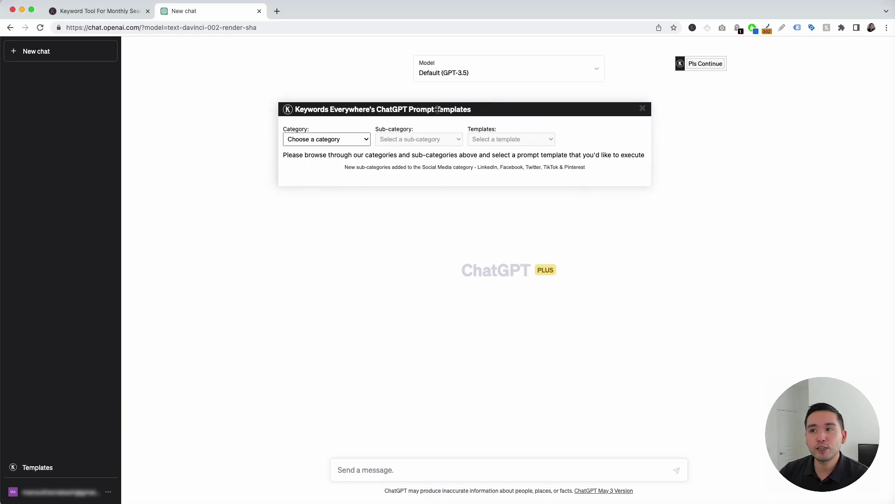
{"action": "left_click", "coordinate": [360, 139]}
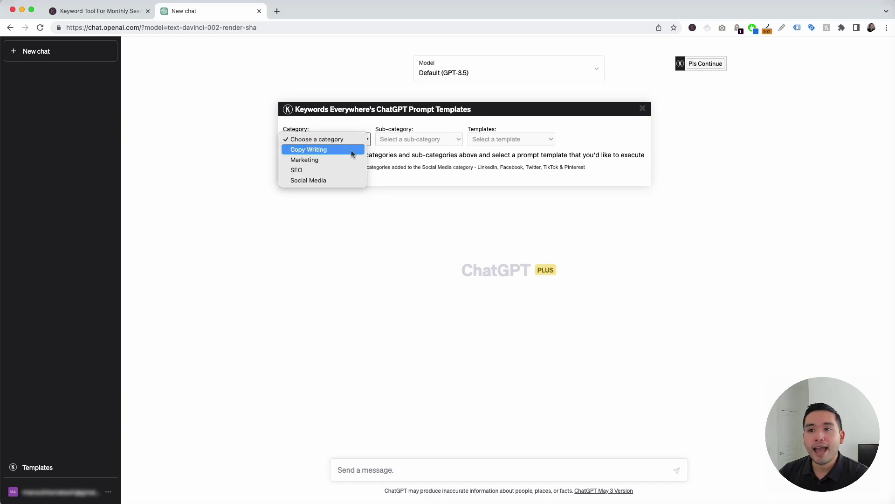
{"action": "left_click", "coordinate": [345, 180]}
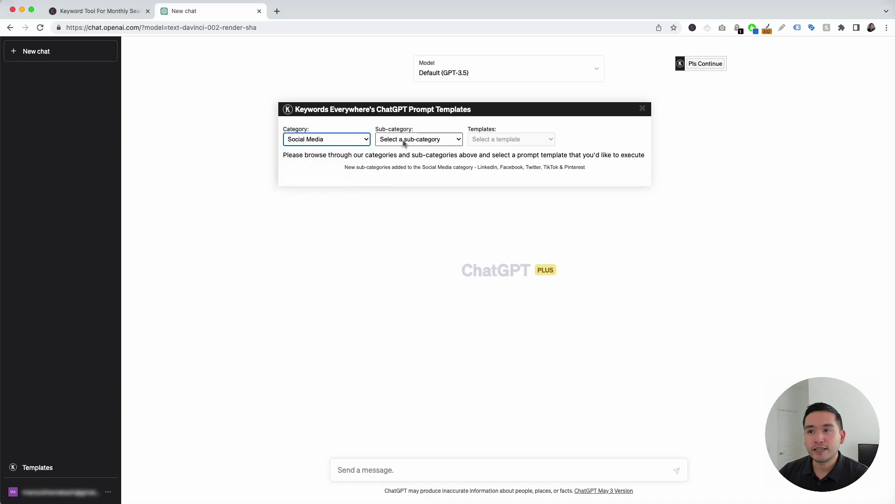
{"action": "left_click", "coordinate": [405, 140]}
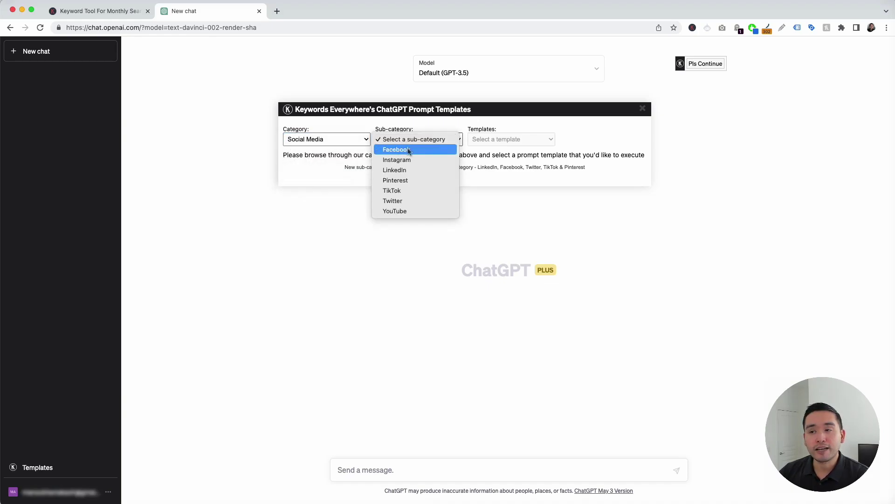
{"action": "left_click", "coordinate": [410, 150]}
{"action": "left_click", "coordinate": [537, 139]}
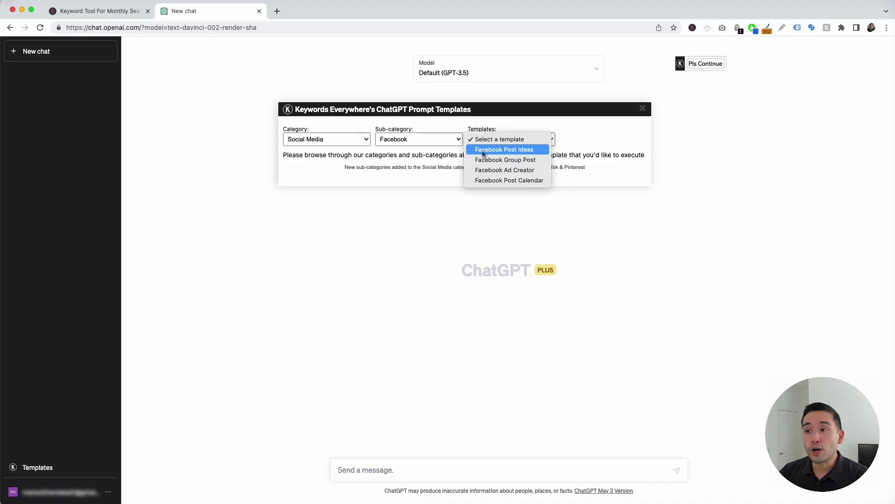
{"action": "left_click", "coordinate": [520, 150]}
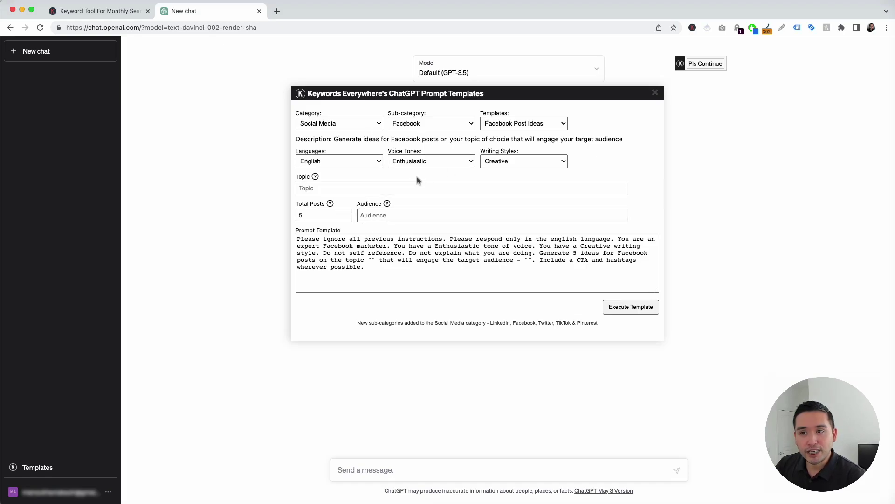
Step: Set the prompt to English, Enthusiastic voice tone and Informative writing style
{"action": "left_click", "coordinate": [380, 162]}
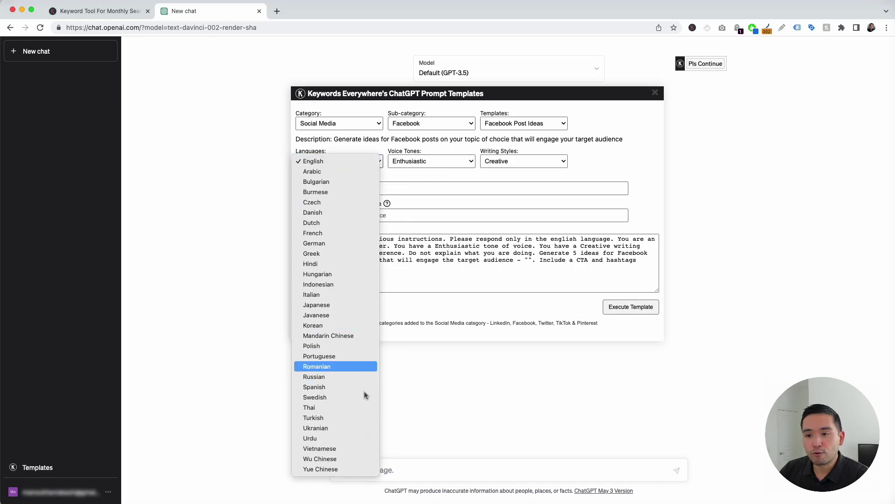
{"action": "left_click", "coordinate": [329, 160]}
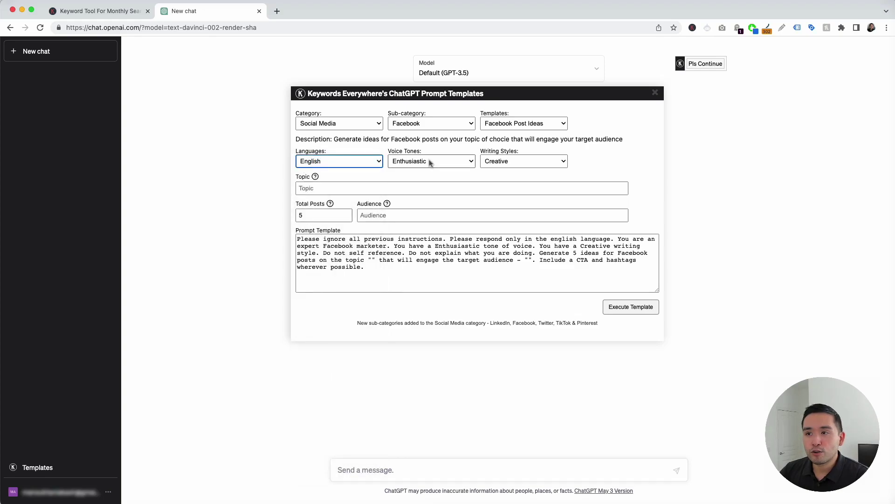
{"action": "left_click", "coordinate": [429, 162]}
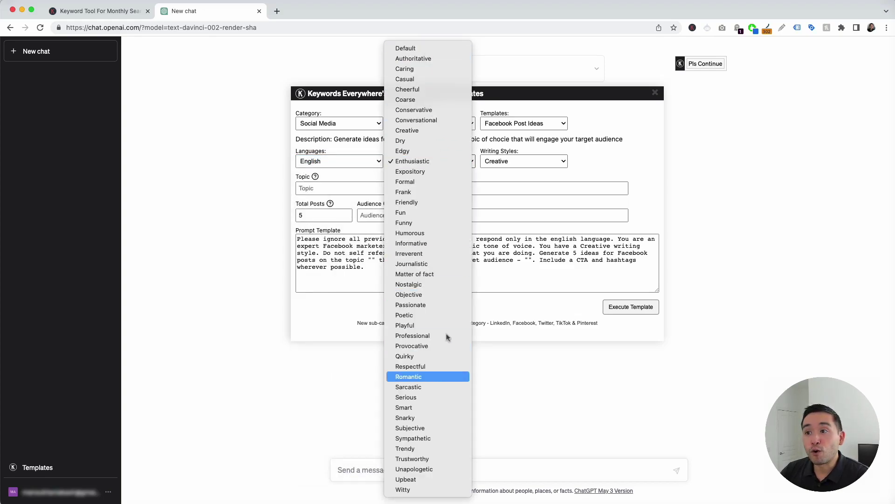
{"action": "left_click", "coordinate": [436, 161]}
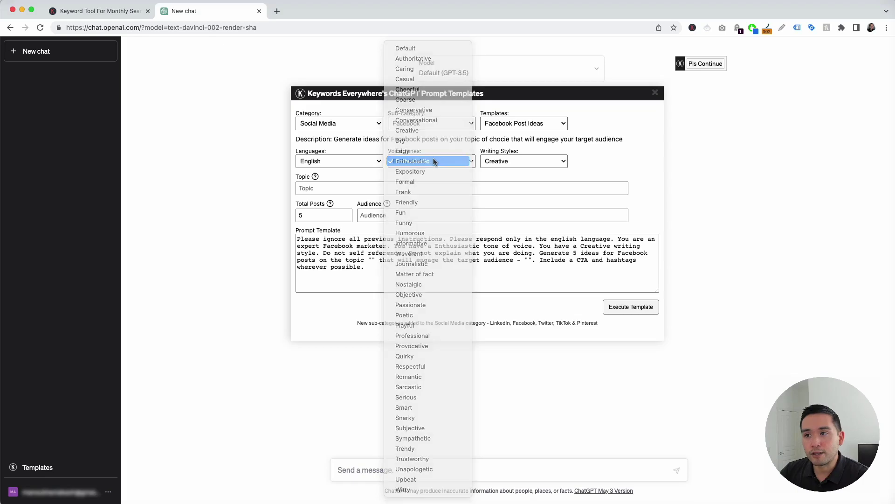
{"action": "left_click", "coordinate": [521, 163]}
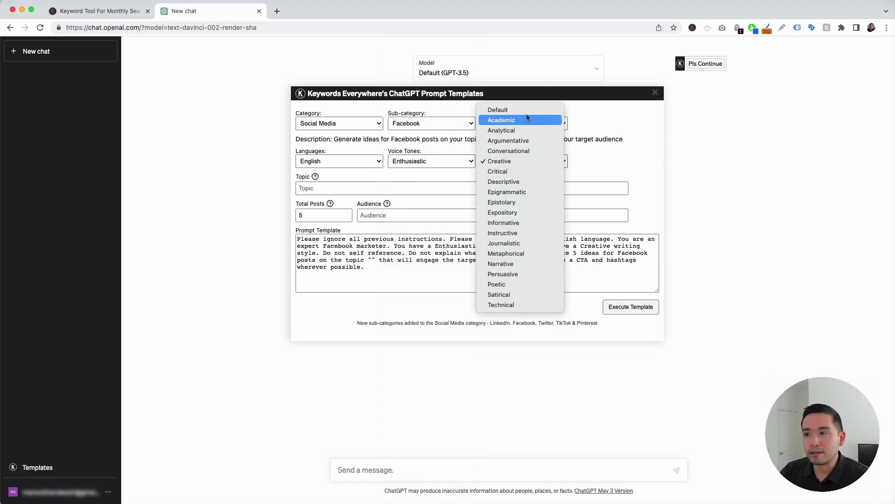
{"action": "left_click", "coordinate": [534, 223]}
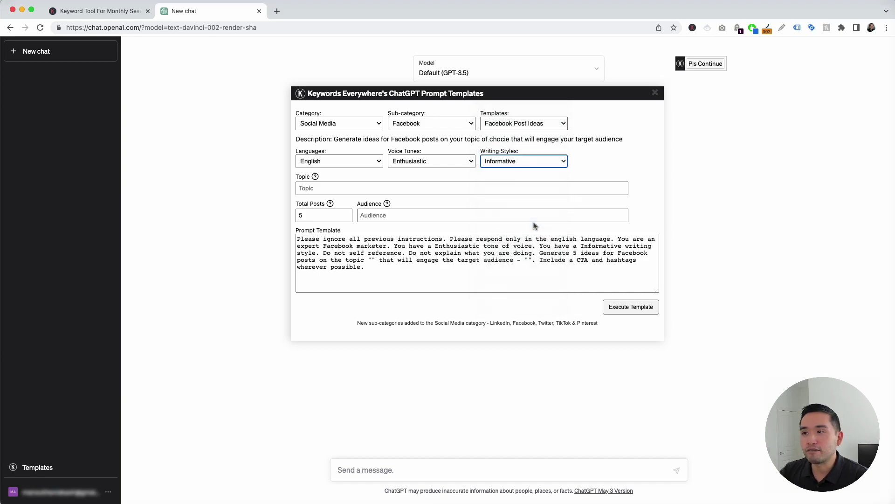
{"action": "left_click", "coordinate": [310, 186]}
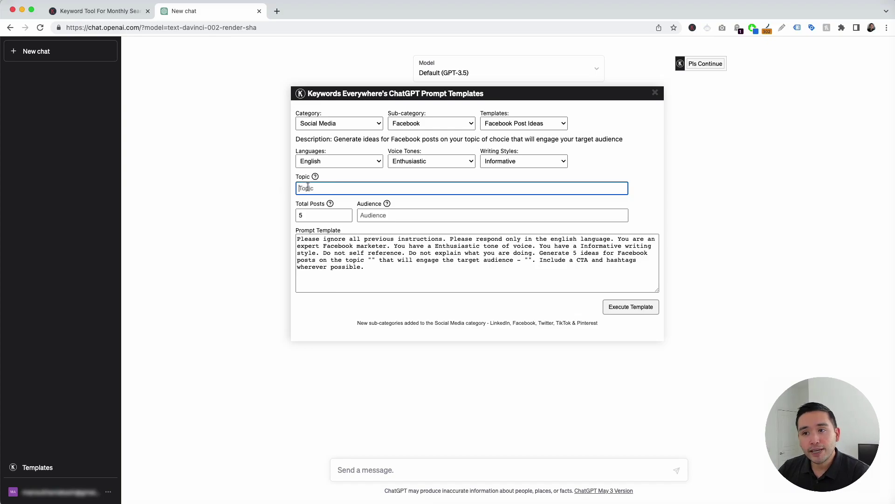
Step: Fill in topic 'mens jogging pants sale this weekend', 5 posts, and audience 'runners living in an urban city'
{"action": "type", "text": "mens jogging pants sale this weekend"}
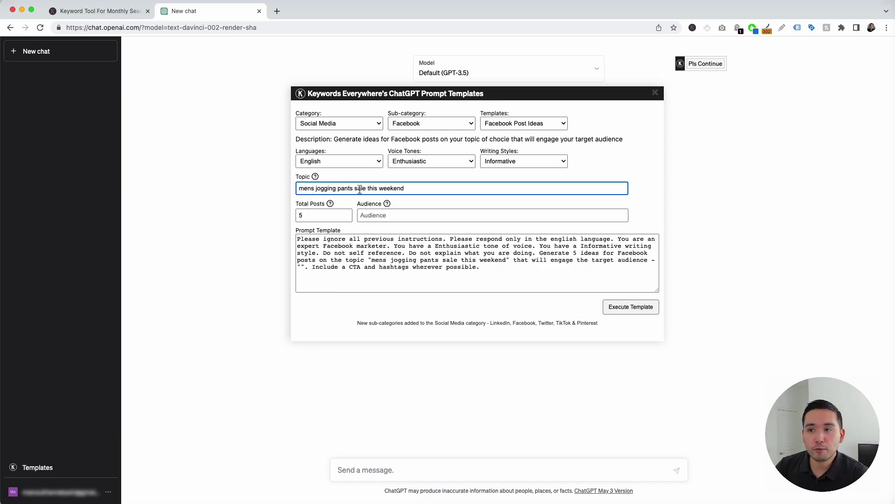
{"action": "left_click", "coordinate": [324, 215]}
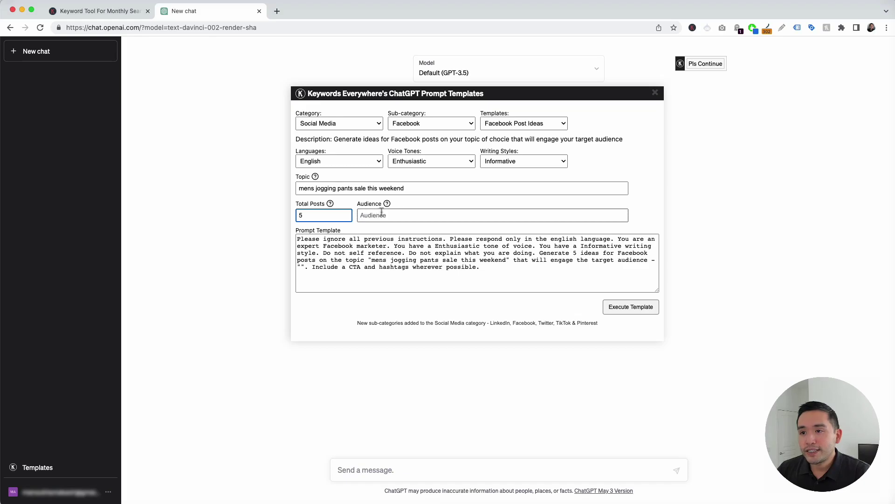
{"action": "mouse_move", "coordinate": [387, 205]}
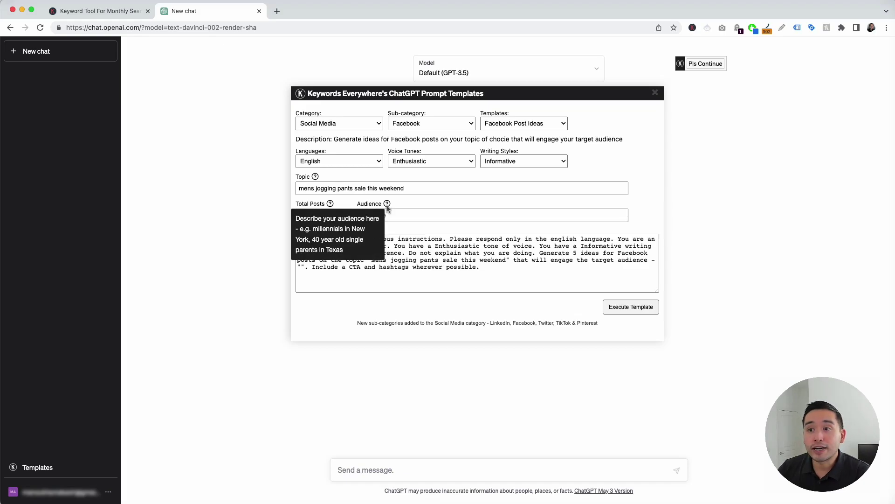
{"action": "left_click", "coordinate": [392, 215]}
{"action": "type", "text": "runner"}
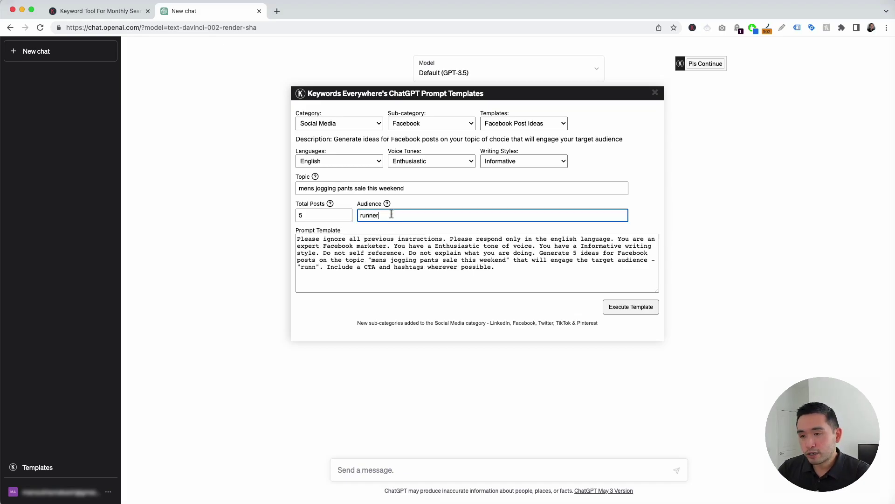
{"action": "type", "text": "s living in "}
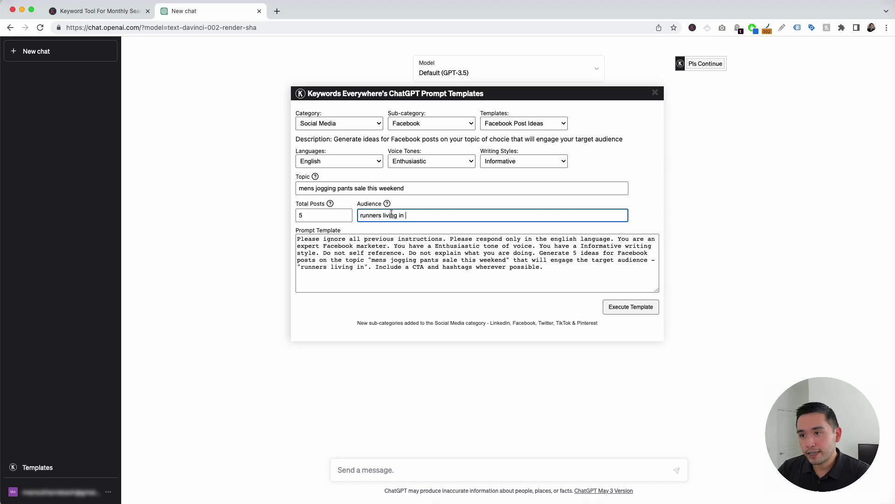
{"action": "type", "text": "an urban city"}
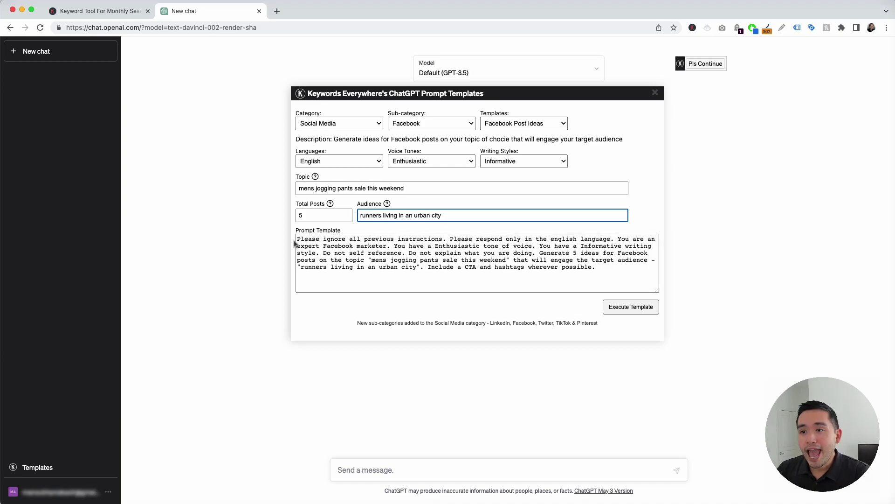
{"action": "left_click_drag", "start_coordinate": [297, 239], "coordinate": [593, 267]}
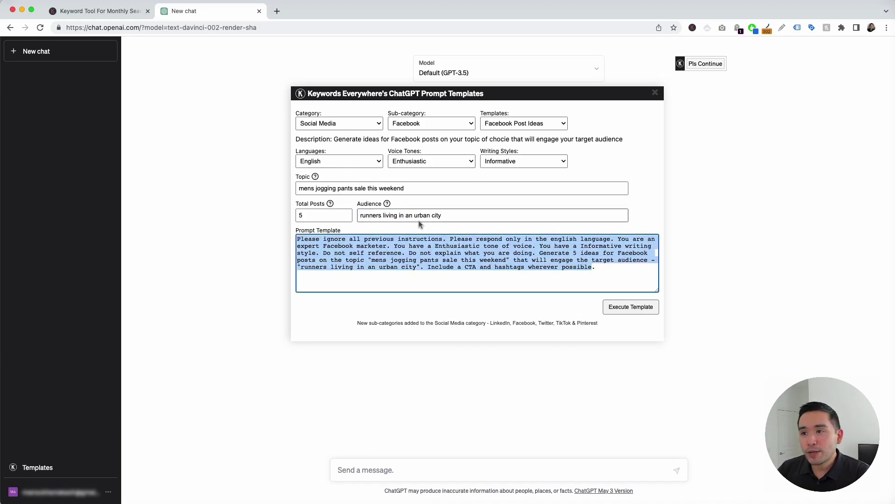
{"action": "left_click", "coordinate": [377, 253]}
{"action": "left_click_drag", "start_coordinate": [306, 239], "coordinate": [601, 268]}
{"action": "left_click", "coordinate": [602, 269]}
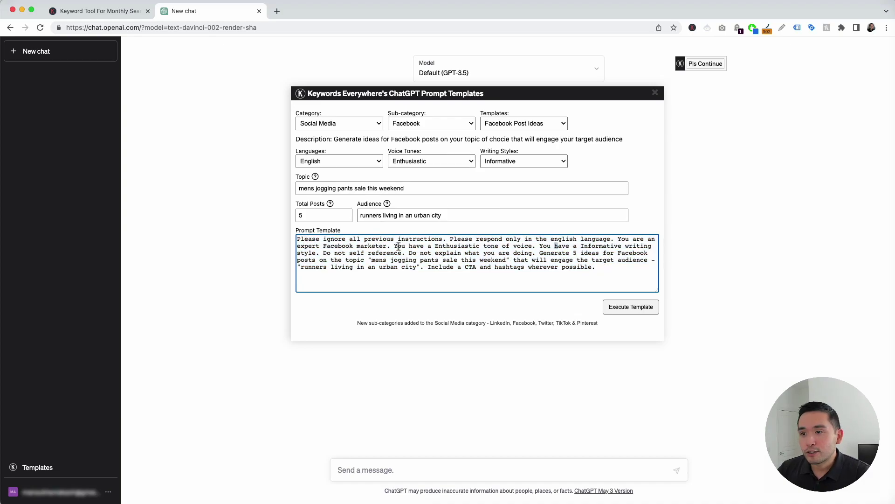
{"action": "left_click_drag", "start_coordinate": [394, 246], "coordinate": [449, 246]}
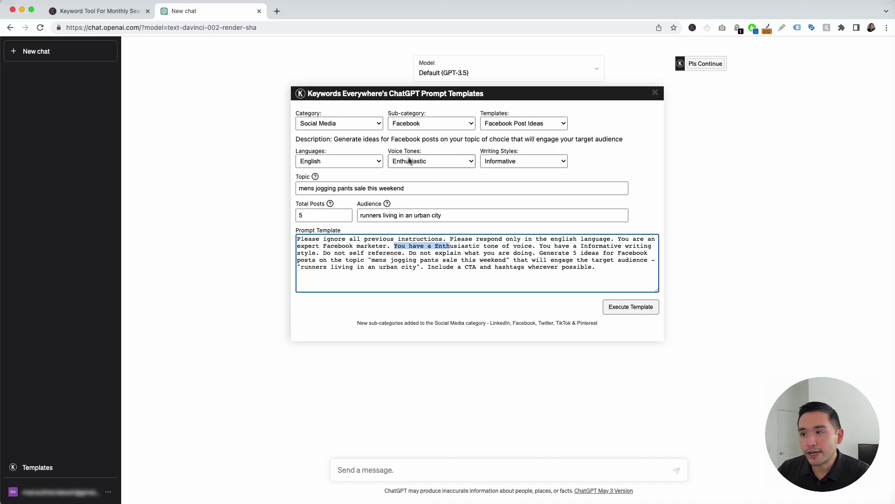
{"action": "left_click_drag", "start_coordinate": [544, 246], "coordinate": [331, 253]}
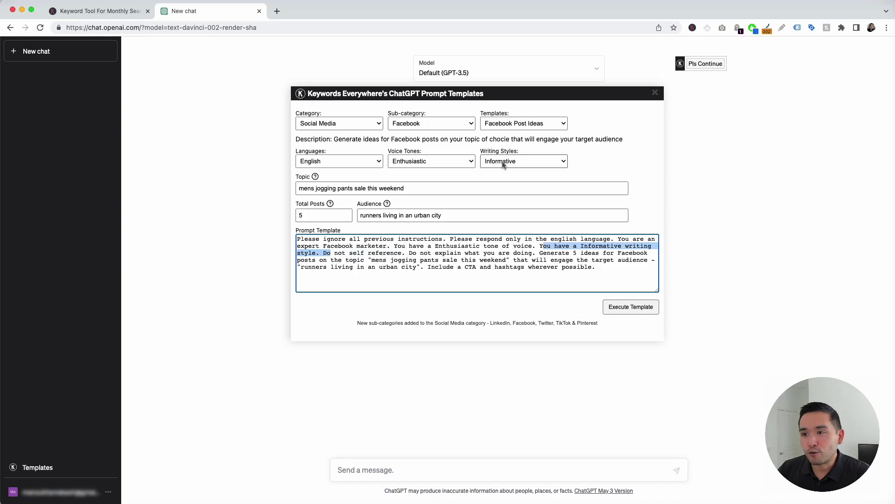
{"action": "left_click_drag", "start_coordinate": [371, 260], "coordinate": [597, 266]}
{"action": "left_click", "coordinate": [590, 267]}
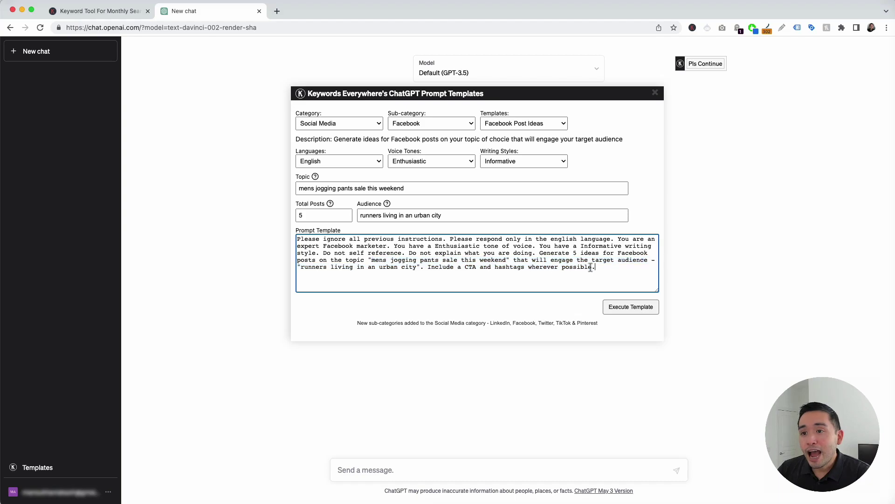
{"action": "left_click_drag", "start_coordinate": [306, 241], "coordinate": [597, 268]}
{"action": "left_click", "coordinate": [594, 267]}
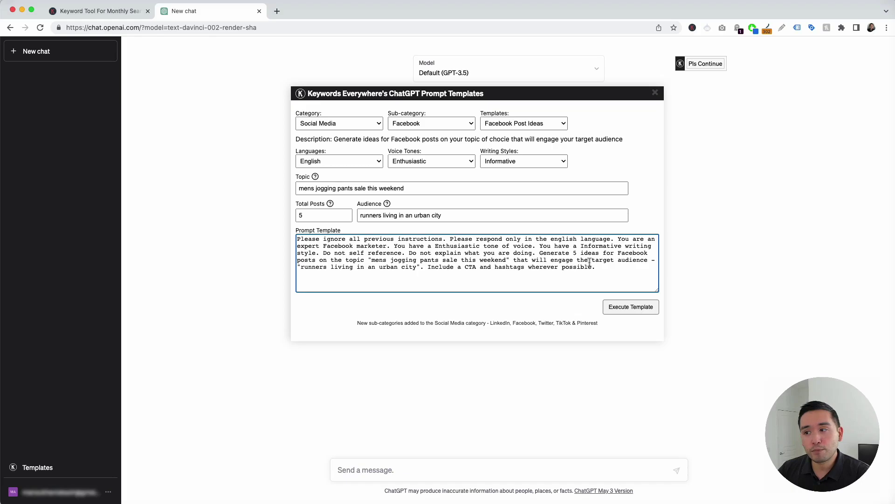
Step: Send the Facebook Post Ideas prompt and read the five urban-runner jogging pants posts
{"action": "left_click", "coordinate": [618, 306]}
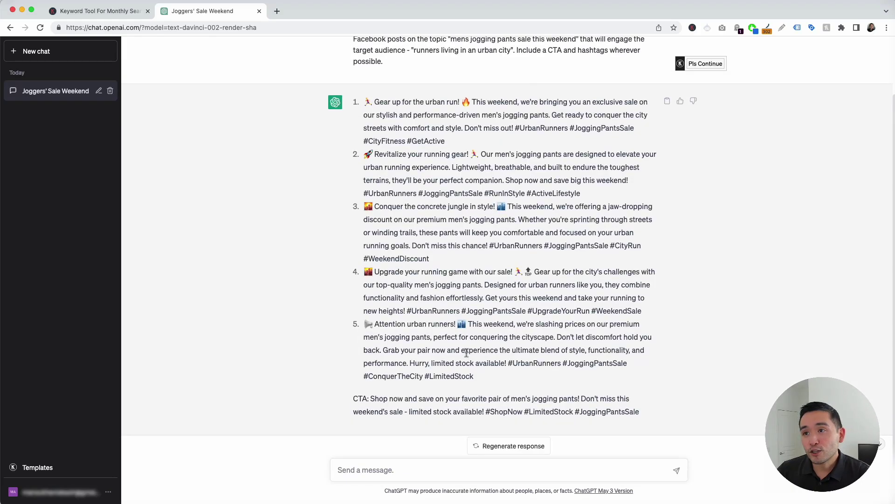
{"action": "scroll", "coordinate": [468, 288], "scroll_direction": "up", "scroll_amount": 2}
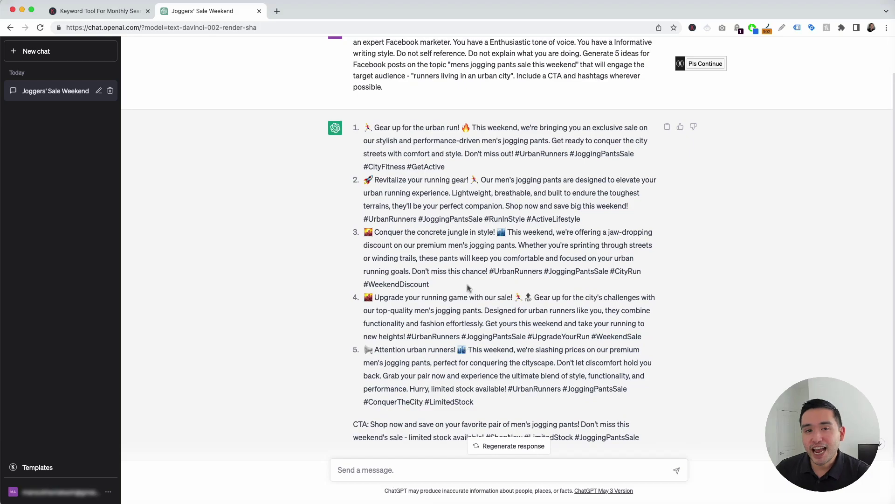
{"action": "scroll", "coordinate": [469, 287], "scroll_direction": "up", "scroll_amount": 2}
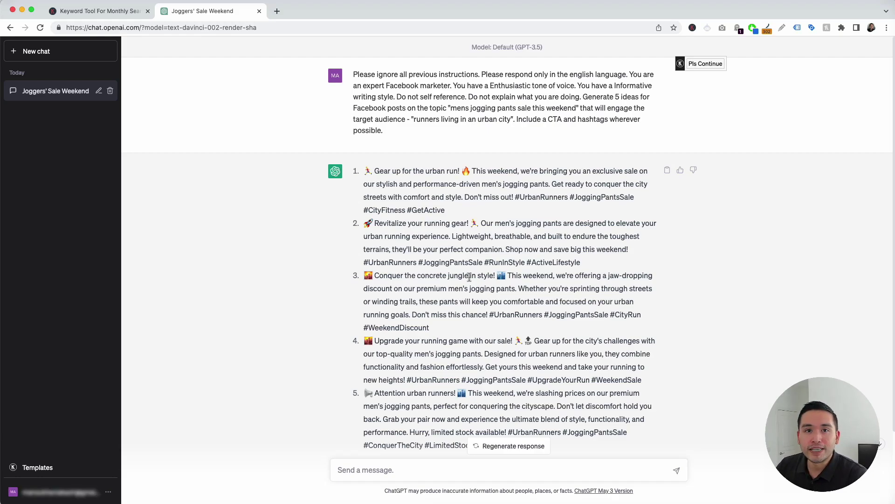
{"action": "scroll", "coordinate": [466, 275], "scroll_direction": "down", "scroll_amount": 2}
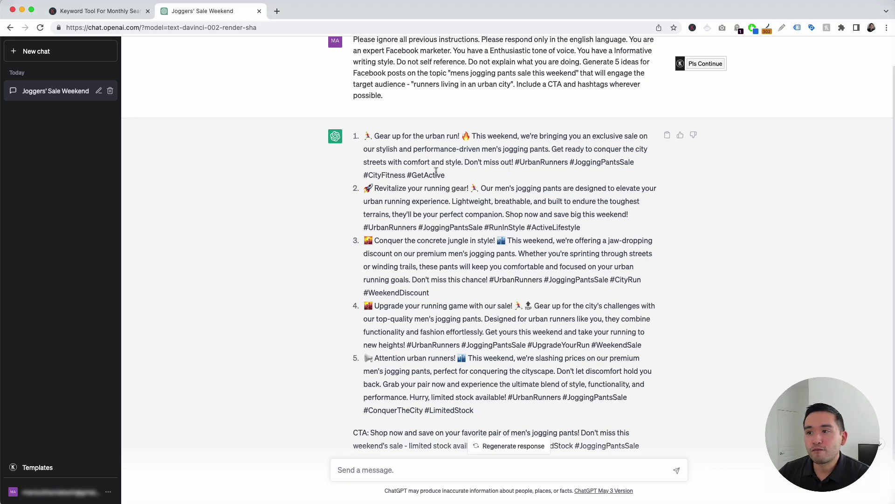
{"action": "left_click_drag", "start_coordinate": [514, 162], "coordinate": [578, 177]}
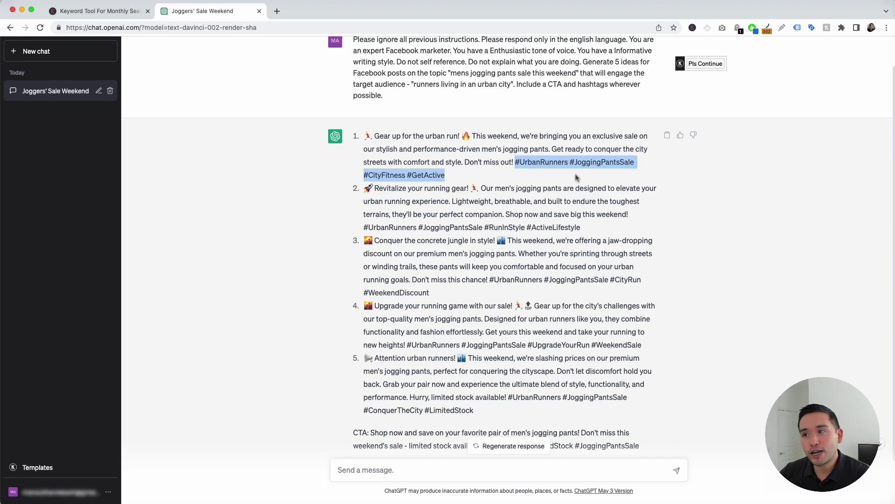
{"action": "left_click", "coordinate": [577, 177]}
{"action": "left_click_drag", "start_coordinate": [375, 135], "coordinate": [365, 136]}
{"action": "left_click", "coordinate": [365, 137]}
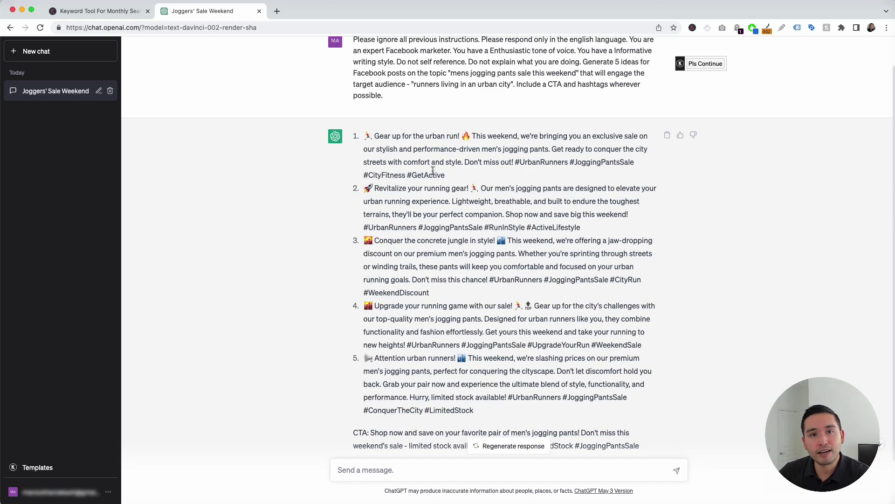
{"action": "left_click_drag", "start_coordinate": [379, 189], "coordinate": [499, 214]}
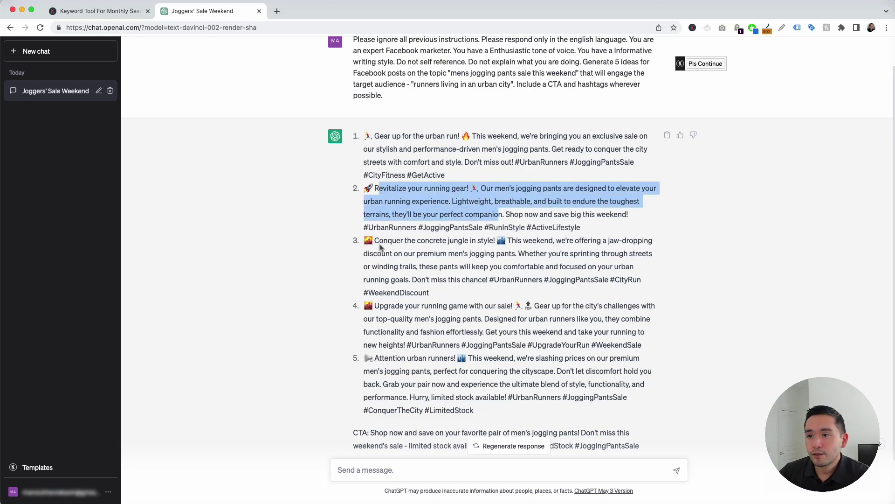
{"action": "left_click_drag", "start_coordinate": [380, 247], "coordinate": [412, 270]}
{"action": "scroll", "coordinate": [380, 354], "scroll_direction": "down", "scroll_amount": 1}
{"action": "left_click_drag", "start_coordinate": [376, 342], "coordinate": [472, 383]}
{"action": "left_click", "coordinate": [475, 387]}
{"action": "scroll", "coordinate": [476, 387], "scroll_direction": "down", "scroll_amount": 1}
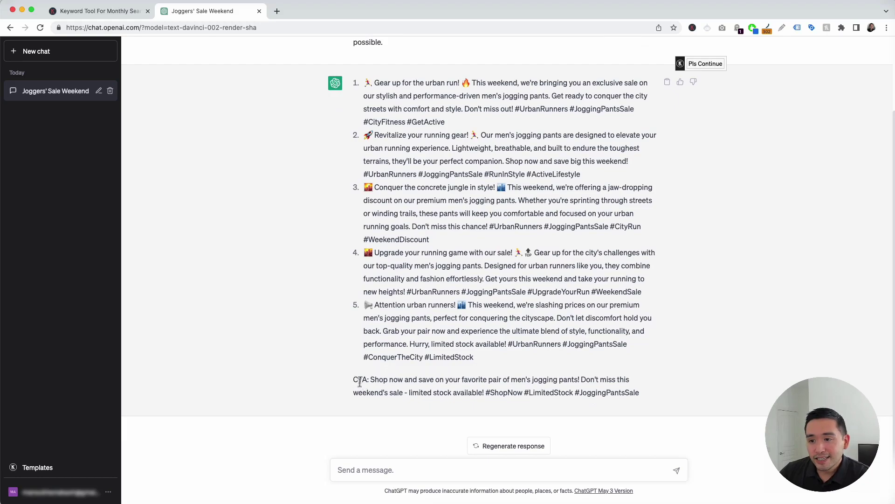
{"action": "left_click_drag", "start_coordinate": [355, 378], "coordinate": [627, 394]}
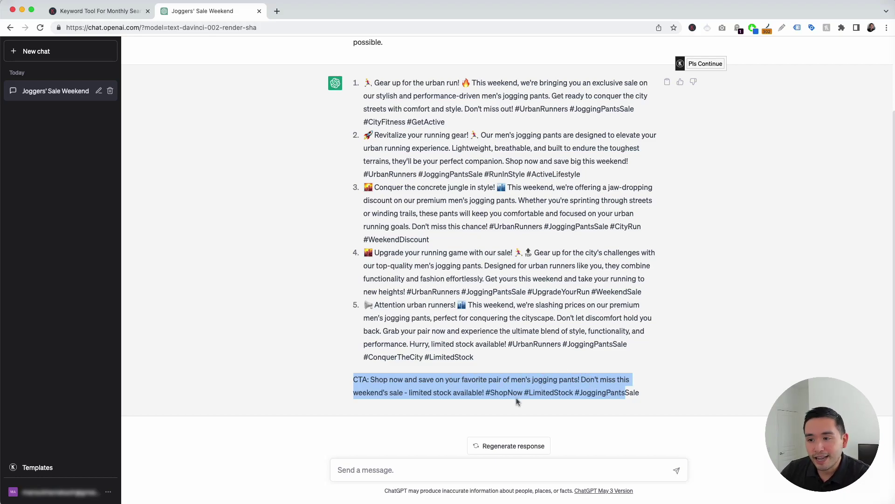
{"action": "left_click", "coordinate": [488, 392]}
{"action": "left_click_drag", "start_coordinate": [483, 392], "coordinate": [632, 390]}
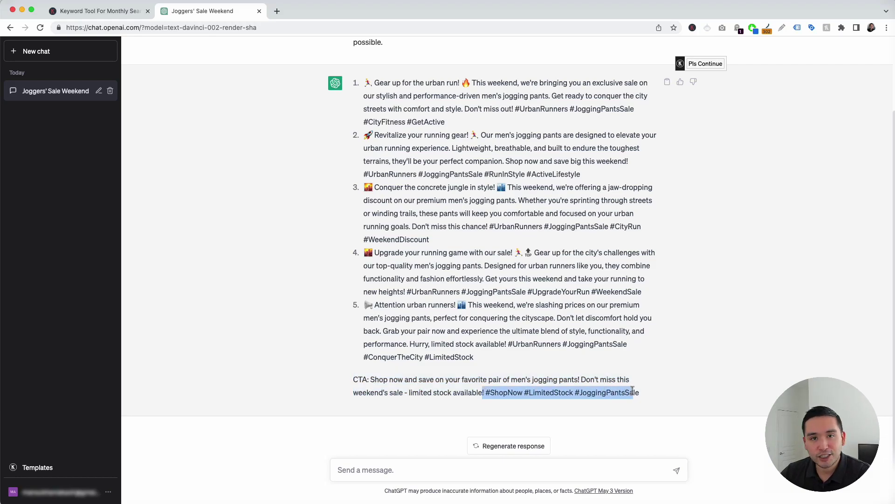
{"action": "left_click", "coordinate": [582, 372]}
{"action": "left_click_drag", "start_coordinate": [405, 88], "coordinate": [448, 117]}
{"action": "left_click", "coordinate": [451, 123]}
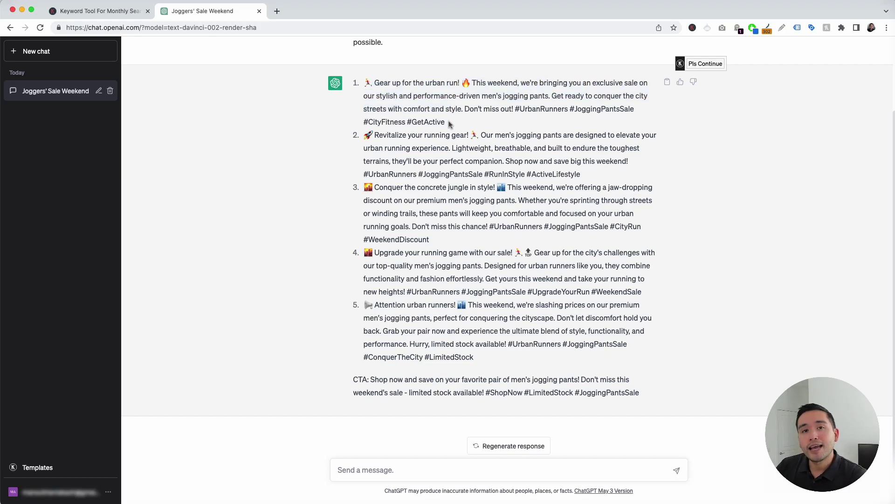
{"action": "left_click_drag", "start_coordinate": [364, 83], "coordinate": [457, 122]}
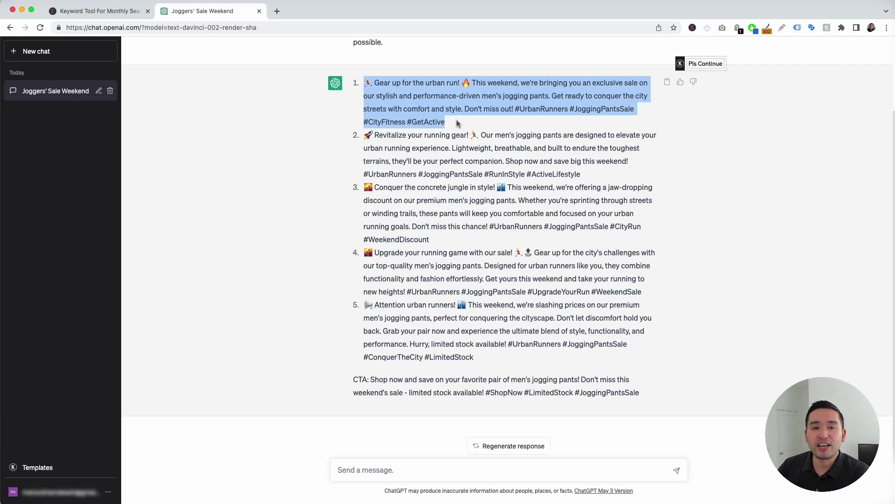
{"action": "left_click", "coordinate": [457, 122]}
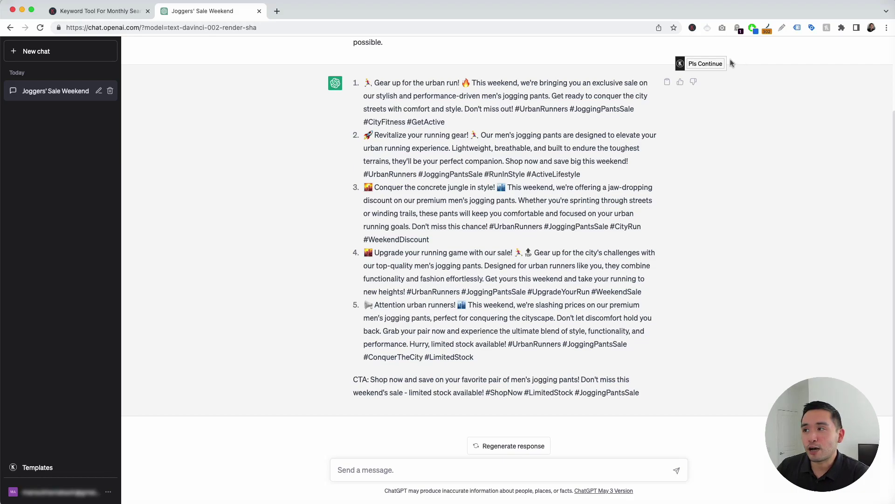
Step: Bring up the Pls Continue option of the Keywords Everywhere continue button
{"action": "mouse_move", "coordinate": [714, 64]}
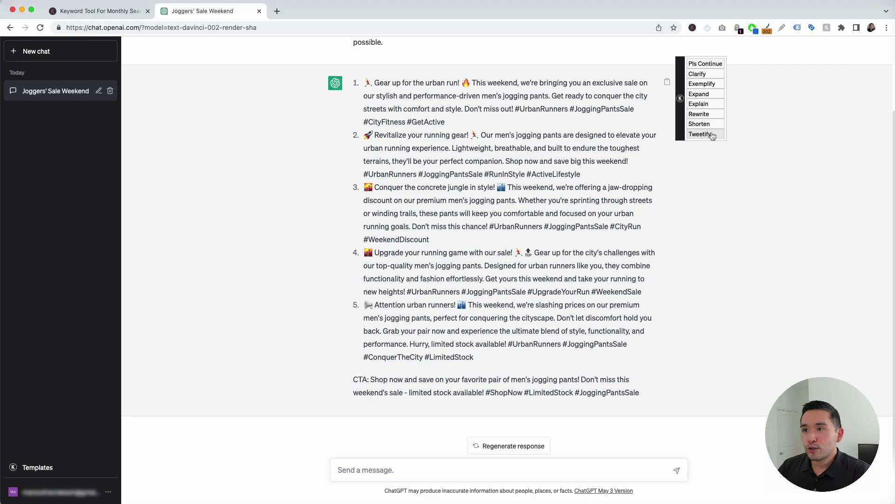
Step: Ask ChatGPT to continue, producing Facebook post ideas 6 to 10
{"action": "left_click", "coordinate": [704, 65]}
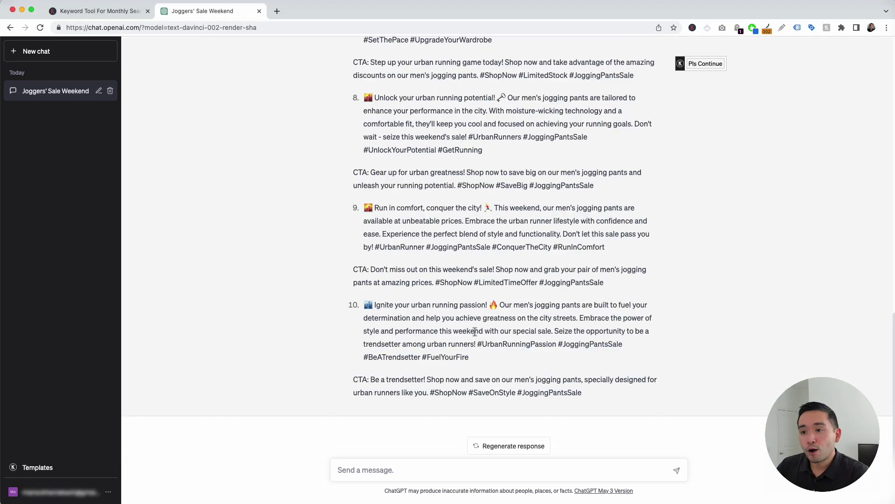
{"action": "scroll", "coordinate": [473, 329], "scroll_direction": "up", "scroll_amount": 3}
{"action": "scroll", "coordinate": [473, 329], "scroll_direction": "up", "scroll_amount": 3}
{"action": "scroll", "coordinate": [471, 325], "scroll_direction": "up", "scroll_amount": 2}
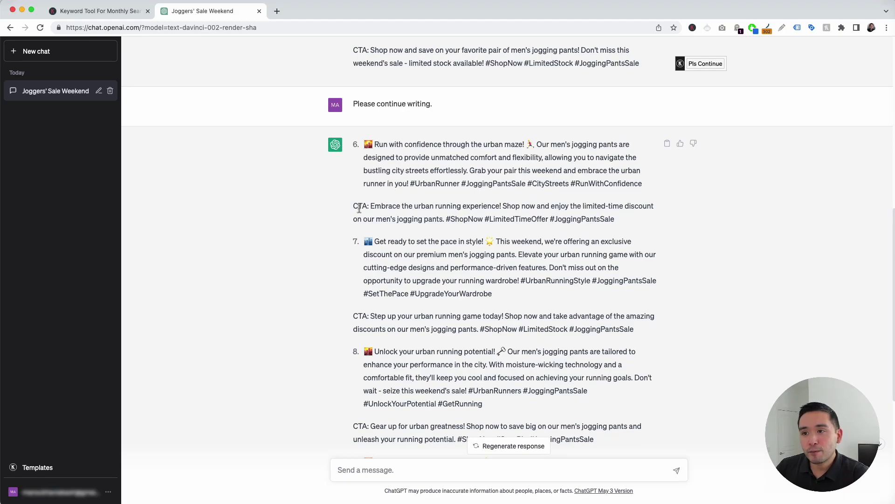
Step: Review the CTA and hashtag lines of posts 6 through 10
{"action": "left_click_drag", "start_coordinate": [357, 205], "coordinate": [522, 221]}
{"action": "scroll", "coordinate": [522, 221], "scroll_direction": "down", "scroll_amount": 1}
{"action": "scroll", "coordinate": [522, 221], "scroll_direction": "down", "scroll_amount": 1}
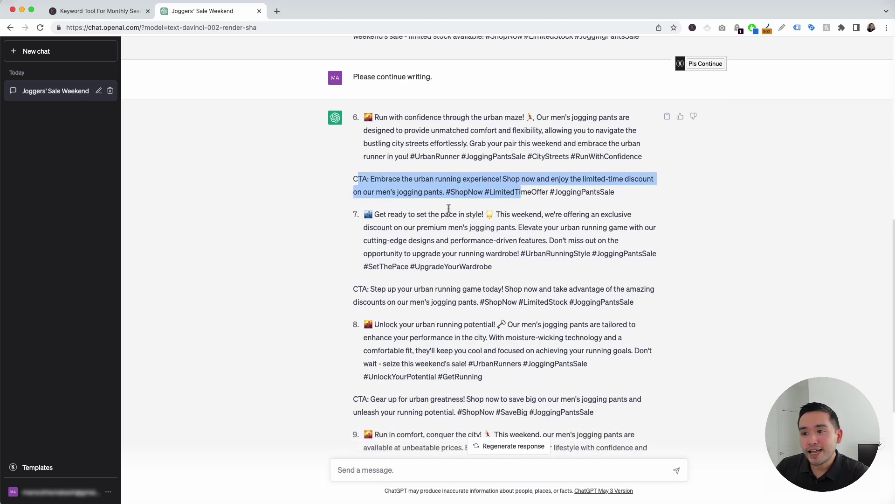
{"action": "left_click_drag", "start_coordinate": [369, 285], "coordinate": [446, 299]}
{"action": "scroll", "coordinate": [425, 344], "scroll_direction": "down", "scroll_amount": 3}
{"action": "scroll", "coordinate": [424, 343], "scroll_direction": "down", "scroll_amount": 1}
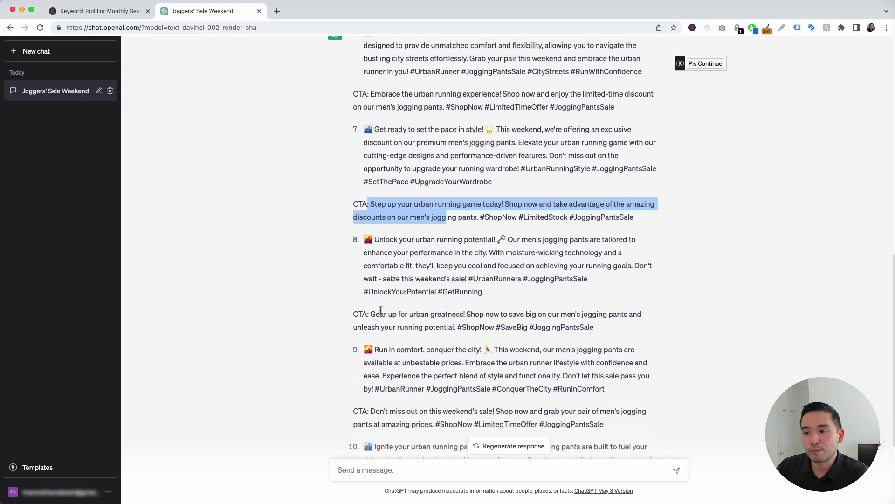
{"action": "left_click_drag", "start_coordinate": [381, 310], "coordinate": [430, 312]}
{"action": "scroll", "coordinate": [430, 312], "scroll_direction": "down", "scroll_amount": 3}
{"action": "left_click_drag", "start_coordinate": [396, 347], "coordinate": [426, 385]}
{"action": "scroll", "coordinate": [432, 363], "scroll_direction": "down", "scroll_amount": 3}
{"action": "left_click", "coordinate": [448, 382]}
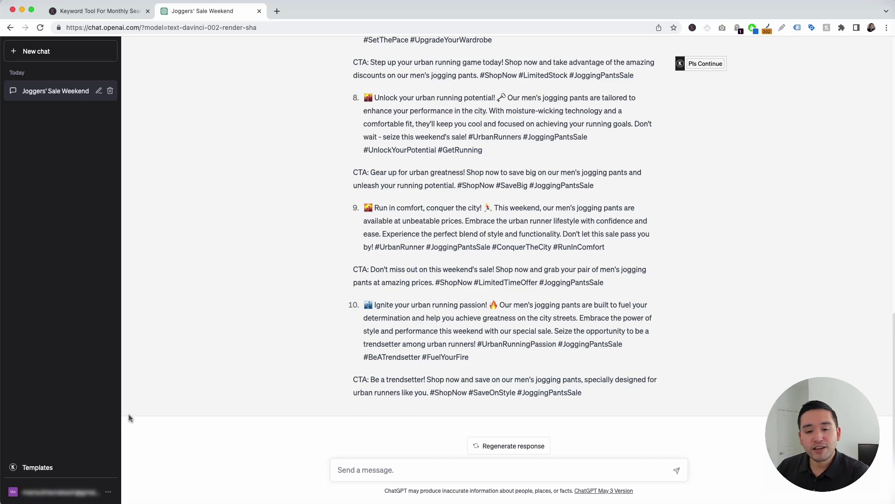
Step: Load the Facebook Group Post template with English, Conversational tone and Satirical writing style
{"action": "left_click", "coordinate": [38, 468]}
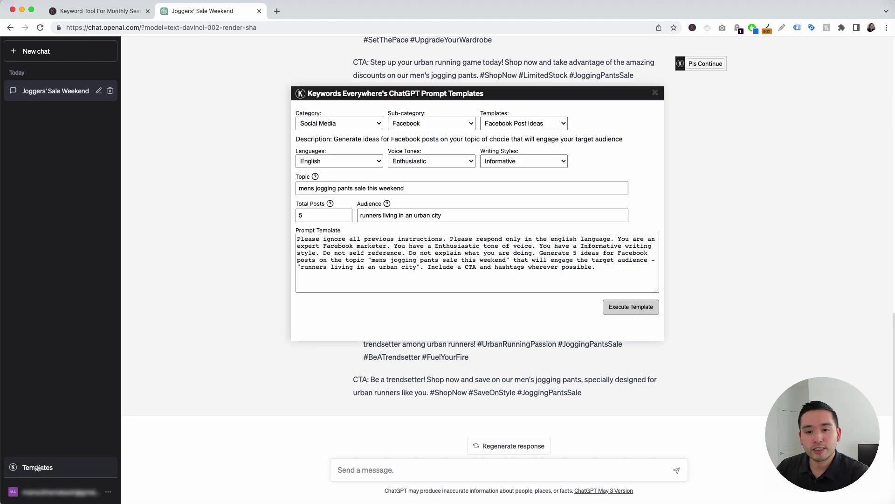
{"action": "left_click", "coordinate": [513, 124]}
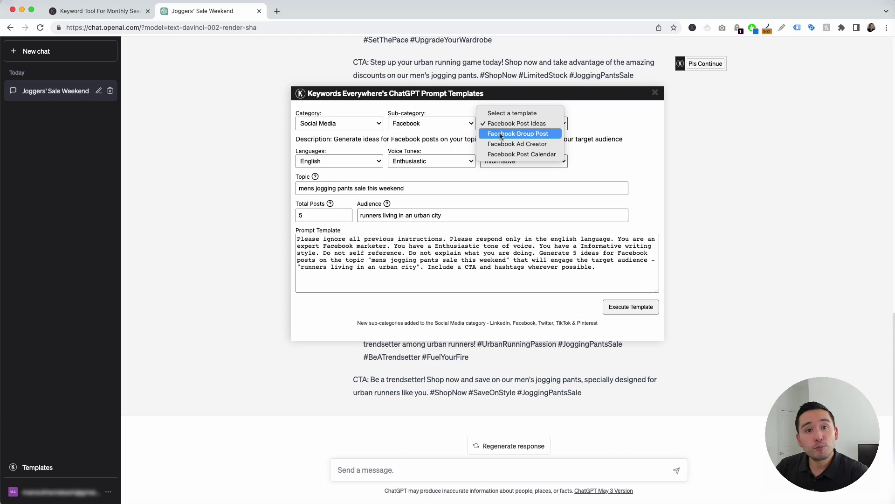
{"action": "left_click", "coordinate": [501, 134]}
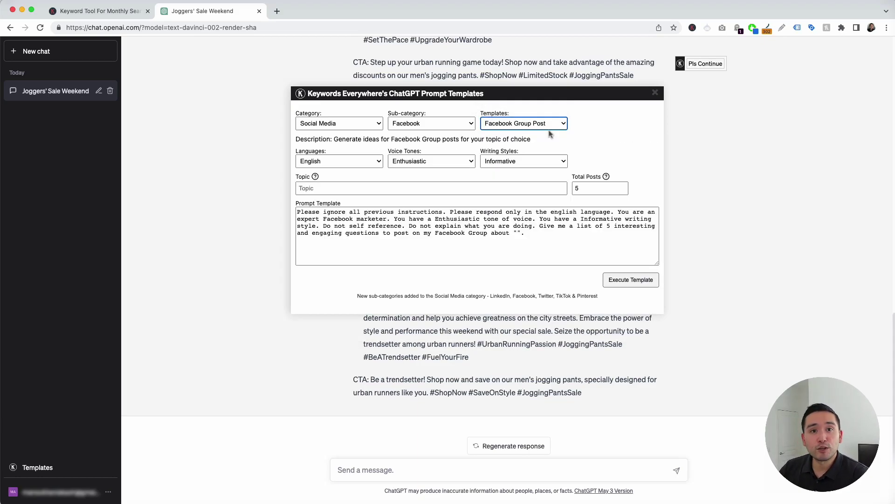
{"action": "left_click", "coordinate": [335, 161]}
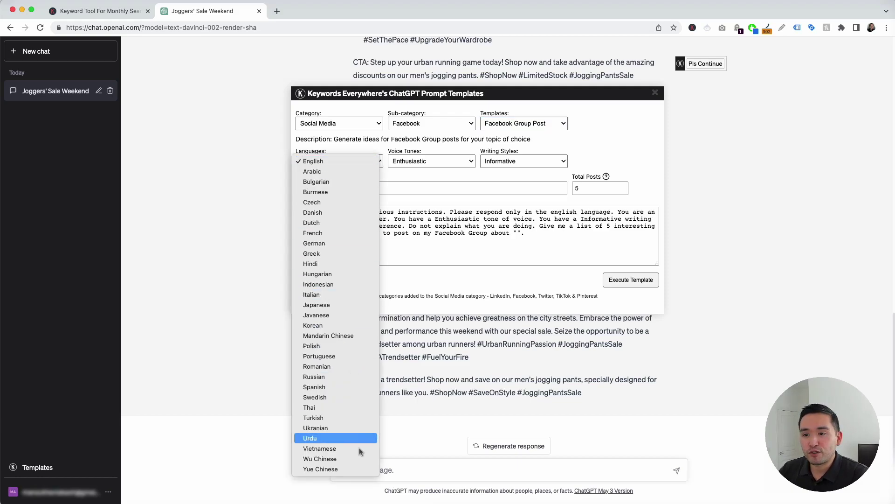
{"action": "left_click", "coordinate": [313, 161]}
{"action": "left_click", "coordinate": [431, 161]}
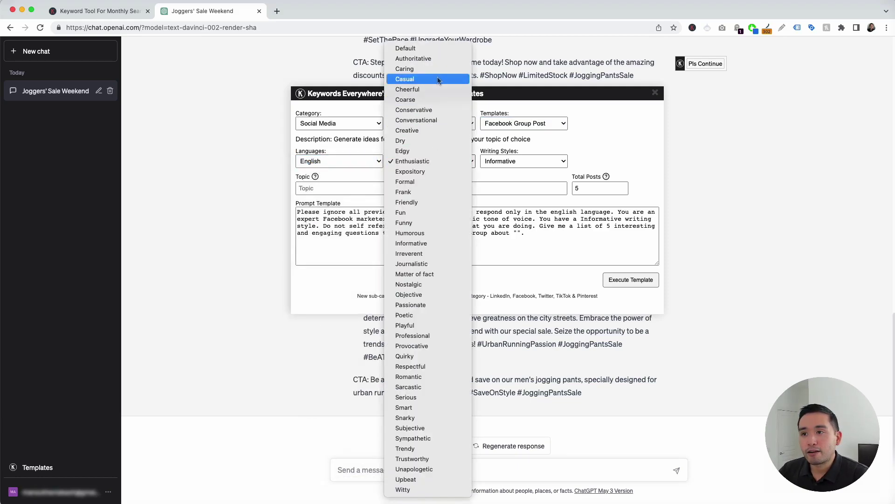
{"action": "left_click", "coordinate": [457, 122]}
{"action": "left_click", "coordinate": [533, 162]}
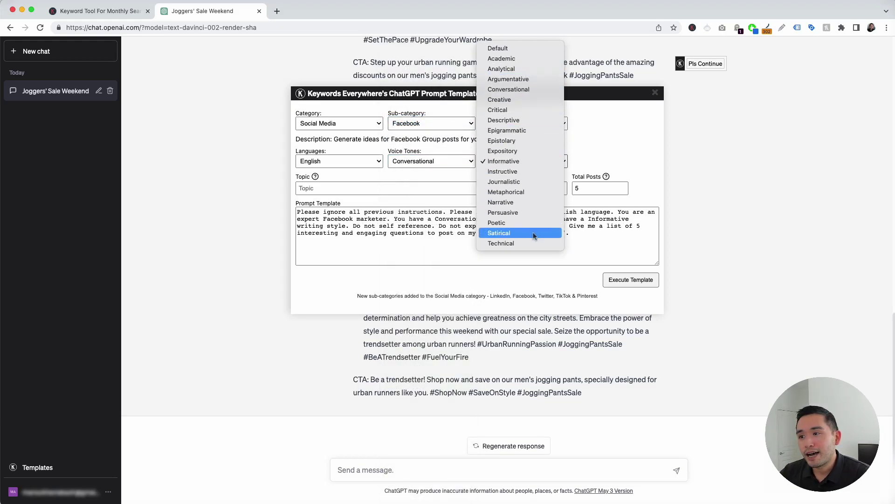
{"action": "left_click", "coordinate": [516, 233]}
Step: Paste the best men's jogger pants for work topic, keep 5 posts, and send the prompt
{"action": "left_click", "coordinate": [364, 187]}
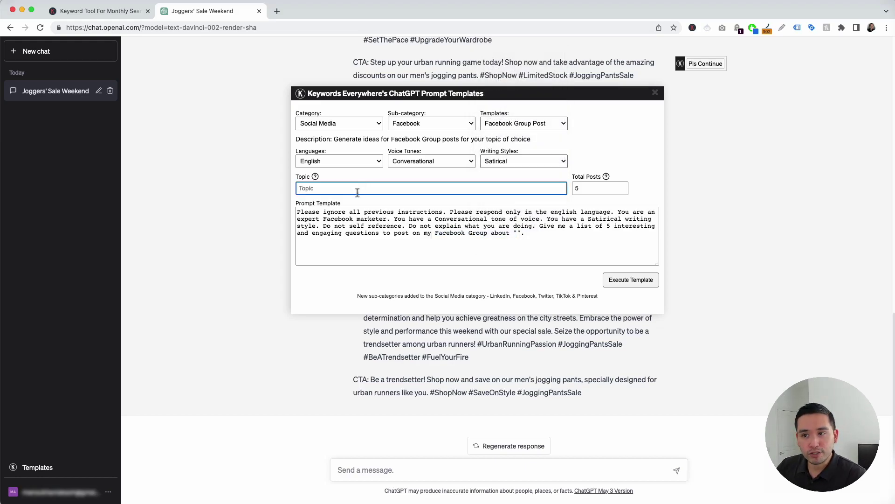
{"action": "type", "text": "best men's jogger pants for work"}
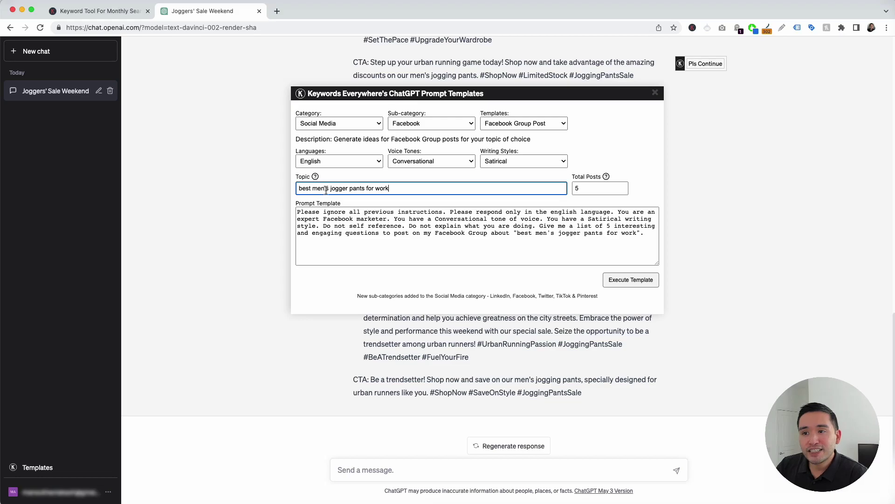
{"action": "left_click_drag", "start_coordinate": [393, 187], "coordinate": [294, 188]}
{"action": "left_click", "coordinate": [318, 188]}
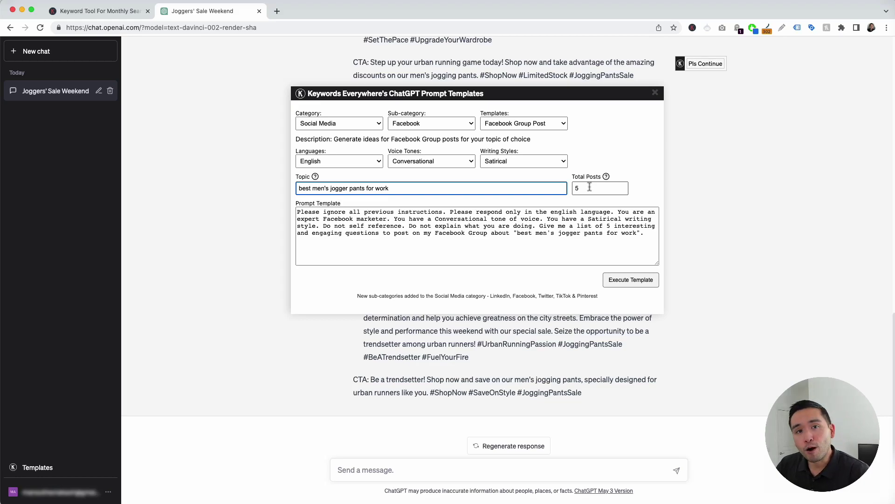
{"action": "left_click", "coordinate": [590, 187]}
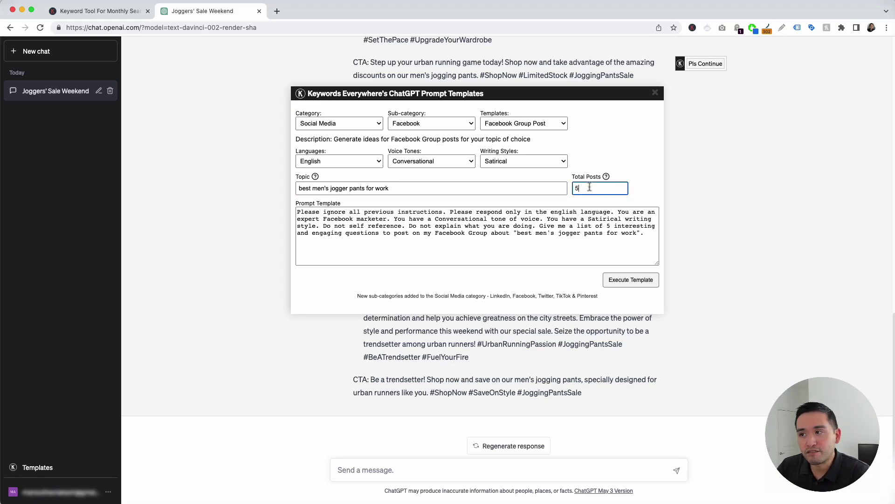
{"action": "left_click_drag", "start_coordinate": [299, 211], "coordinate": [653, 236]}
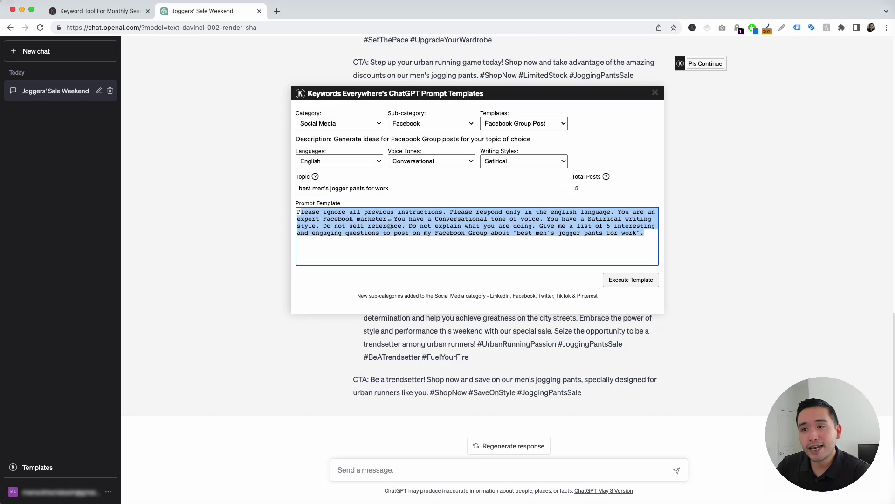
{"action": "left_click", "coordinate": [368, 217]}
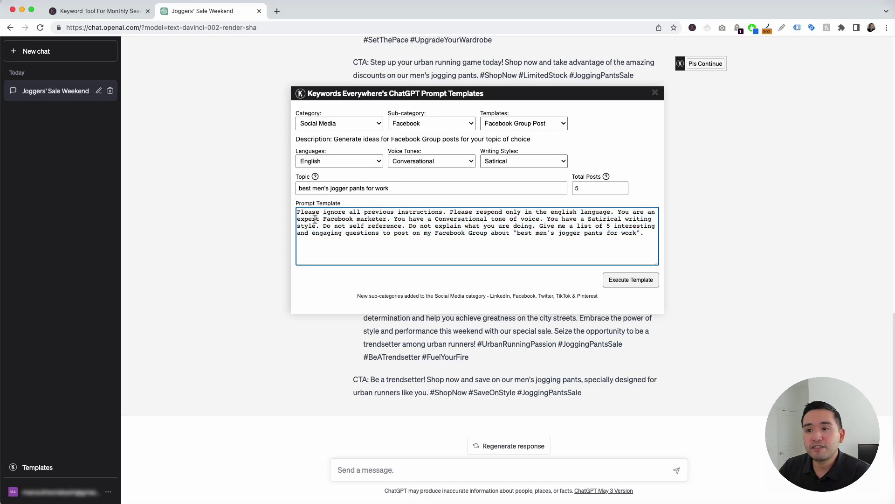
{"action": "left_click", "coordinate": [631, 284]}
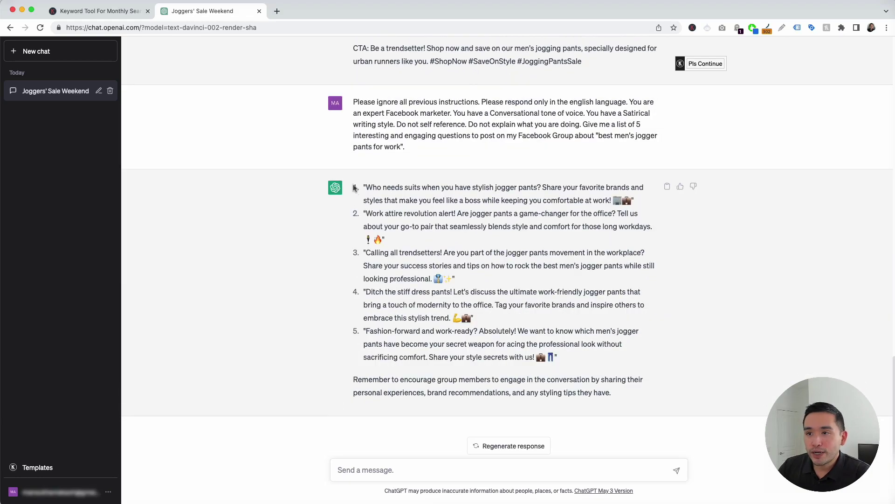
{"action": "left_click_drag", "start_coordinate": [363, 187], "coordinate": [578, 358]}
{"action": "left_click", "coordinate": [578, 358]}
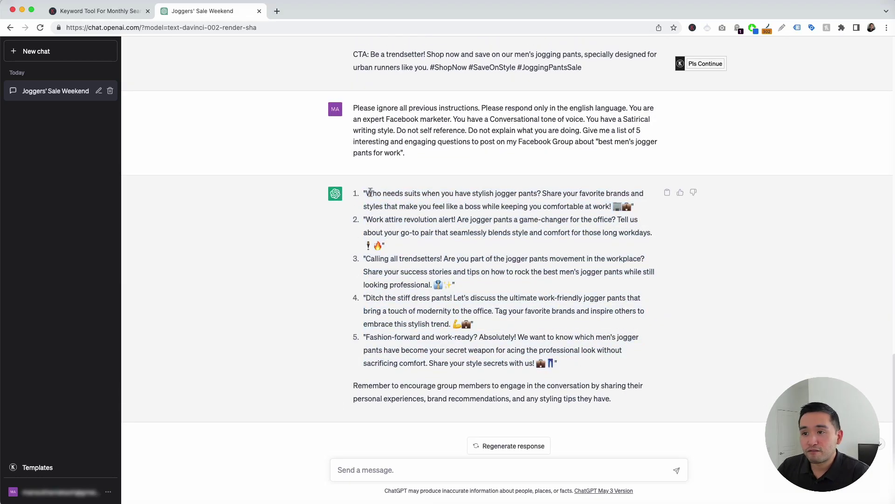
{"action": "left_click_drag", "start_coordinate": [364, 193], "coordinate": [633, 208]}
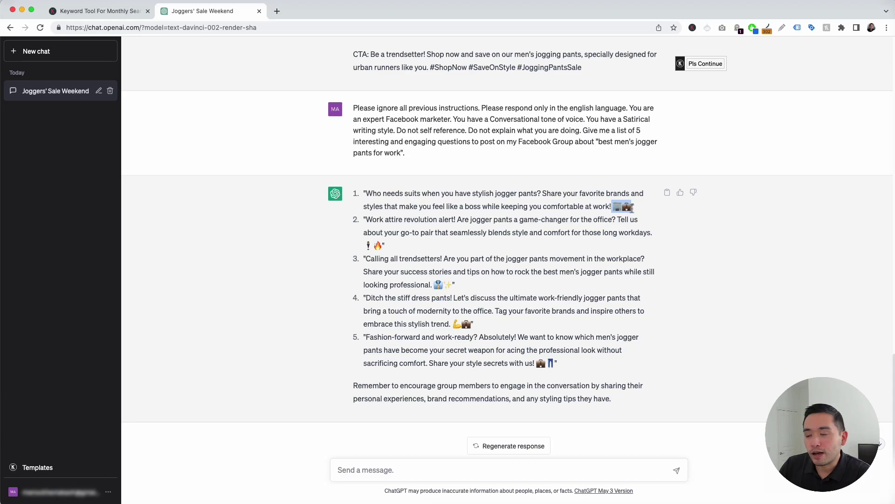
{"action": "left_click_drag", "start_coordinate": [364, 219], "coordinate": [398, 243]}
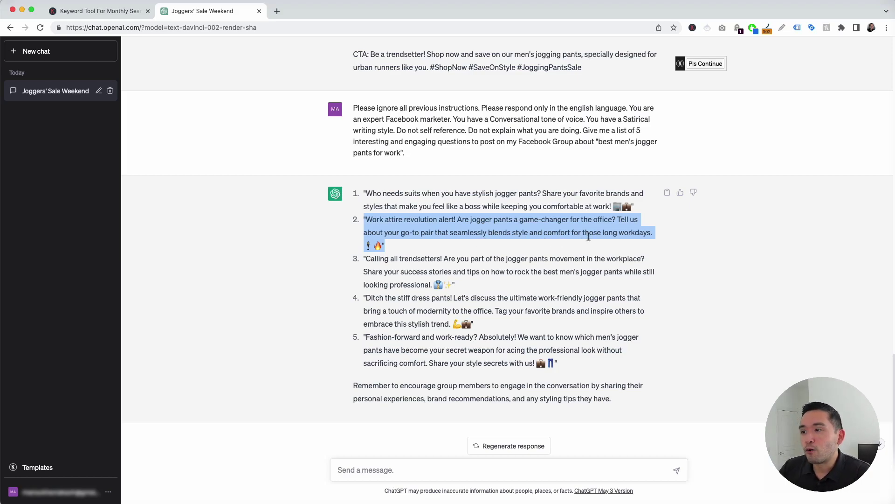
{"action": "left_click", "coordinate": [433, 235]}
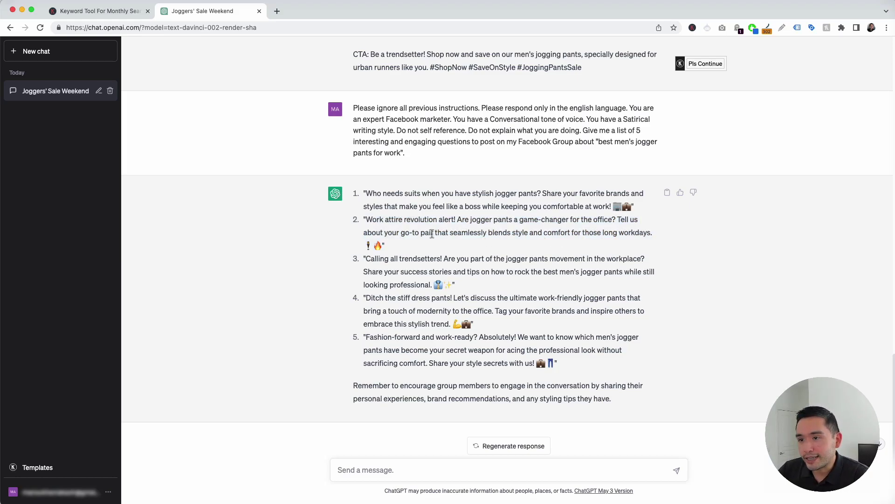
{"action": "left_click_drag", "start_coordinate": [370, 259], "coordinate": [388, 262]}
{"action": "left_click_drag", "start_coordinate": [368, 306], "coordinate": [400, 309]}
{"action": "left_click_drag", "start_coordinate": [383, 338], "coordinate": [415, 339]}
{"action": "scroll", "coordinate": [410, 338], "scroll_direction": "down", "scroll_amount": 1}
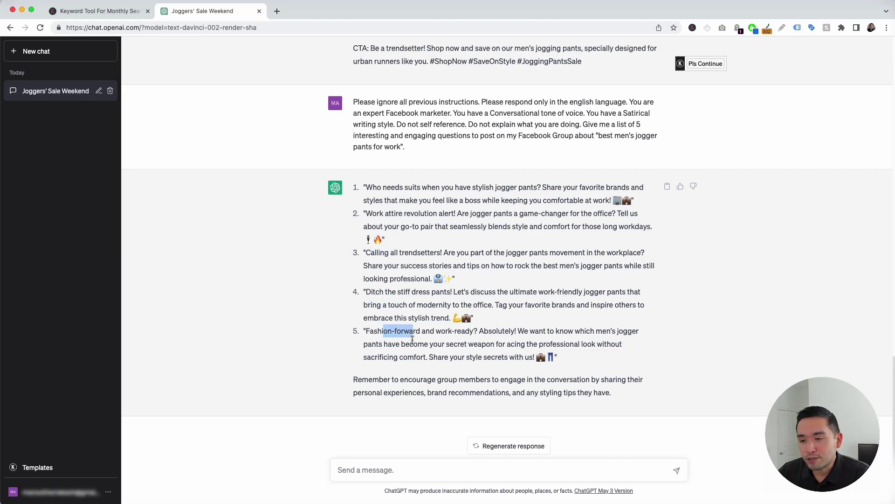
{"action": "left_click", "coordinate": [377, 356]}
{"action": "left_click_drag", "start_coordinate": [351, 381], "coordinate": [631, 395]}
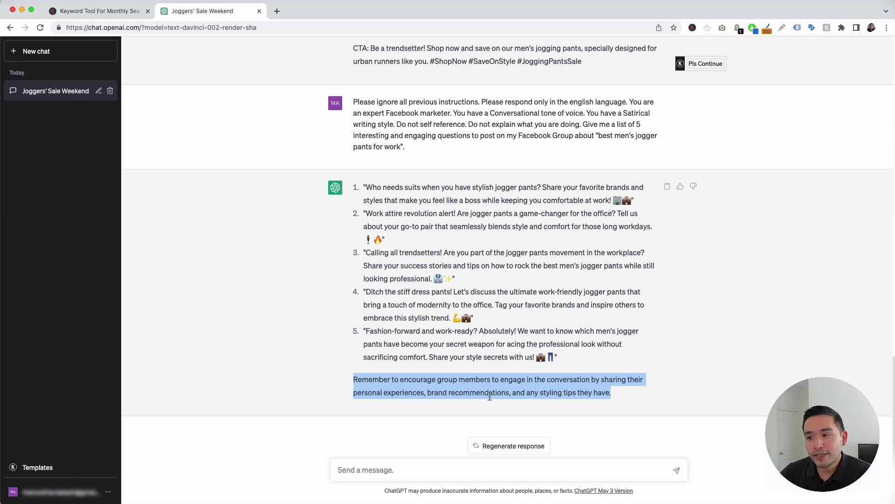
{"action": "left_click", "coordinate": [589, 390]}
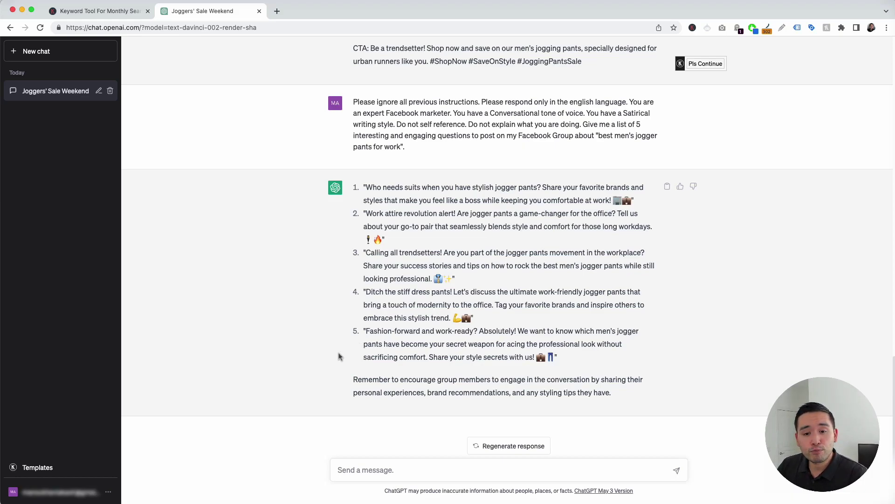
Step: Load the Facebook Ad Creator template with English, Conversational tone and Persuasive writing style
{"action": "left_click", "coordinate": [56, 470]}
{"action": "left_click", "coordinate": [516, 124]}
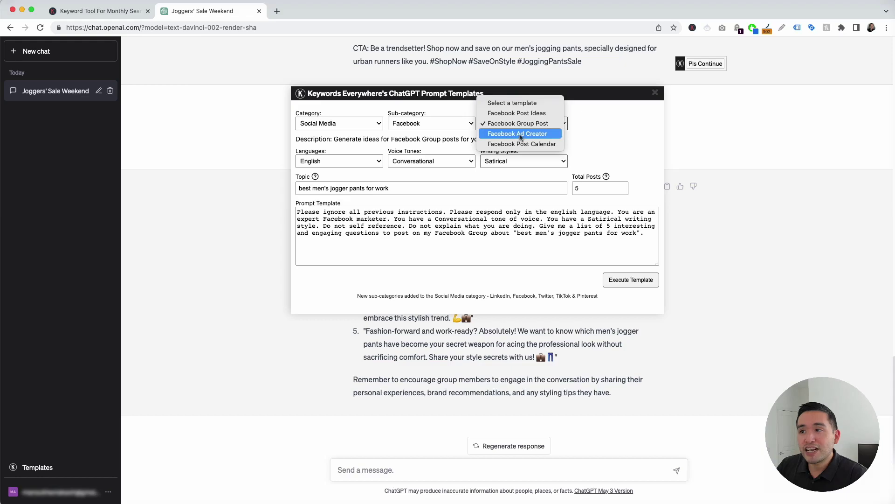
{"action": "left_click", "coordinate": [525, 133]}
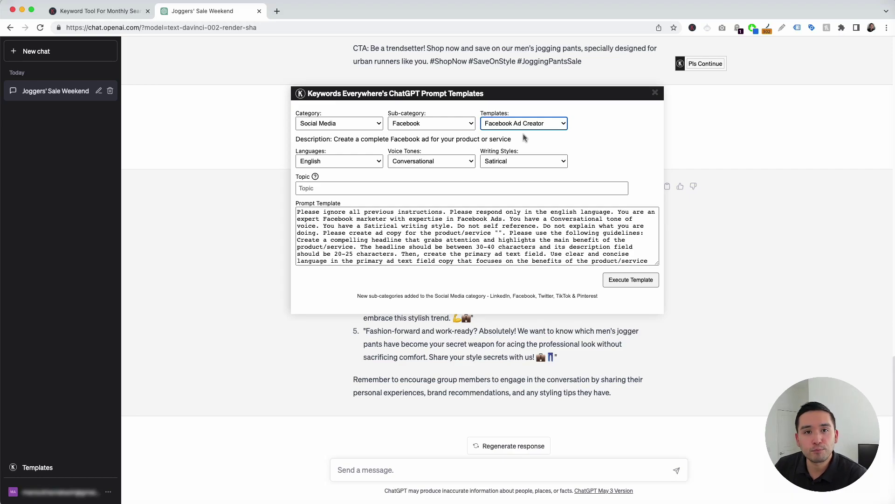
{"action": "left_click", "coordinate": [346, 161]}
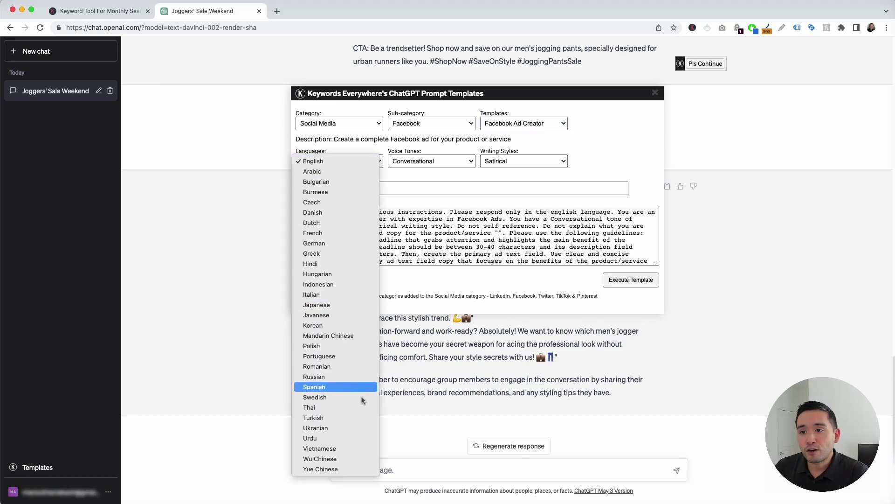
{"action": "left_click", "coordinate": [418, 149]}
{"action": "left_click", "coordinate": [426, 161]}
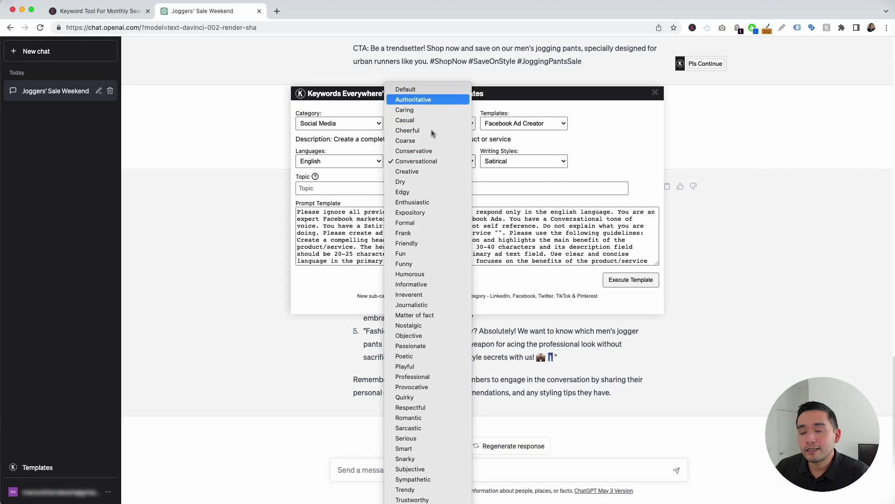
{"action": "left_click", "coordinate": [506, 187]}
{"action": "left_click", "coordinate": [523, 161]}
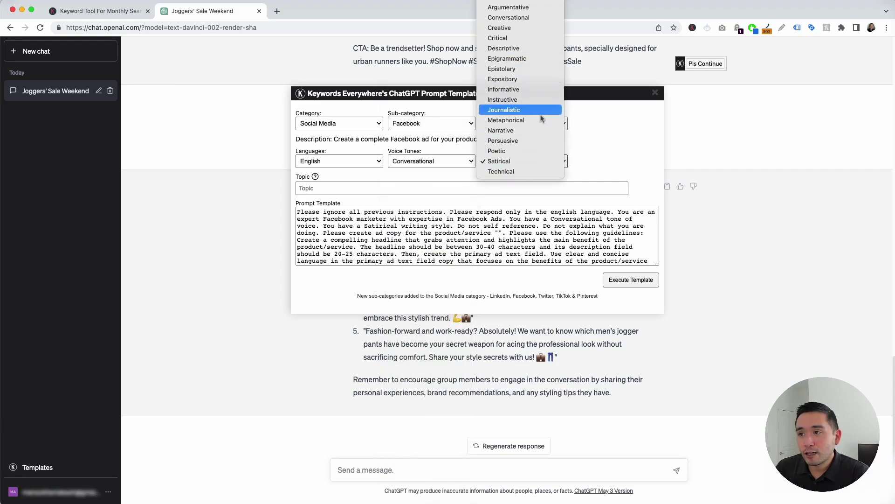
{"action": "left_click", "coordinate": [532, 145]}
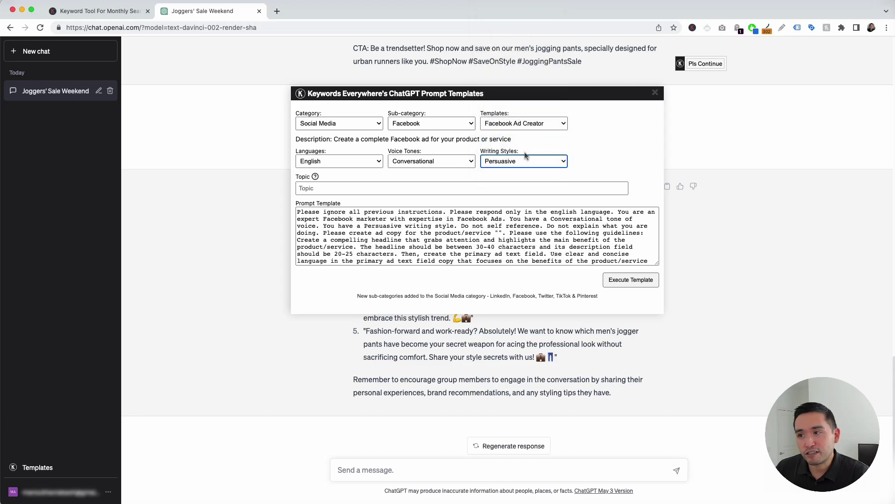
Step: Paste the topic 'mens jogging pants sale this weekend' and review the ad prompt
{"action": "left_click", "coordinate": [320, 188]}
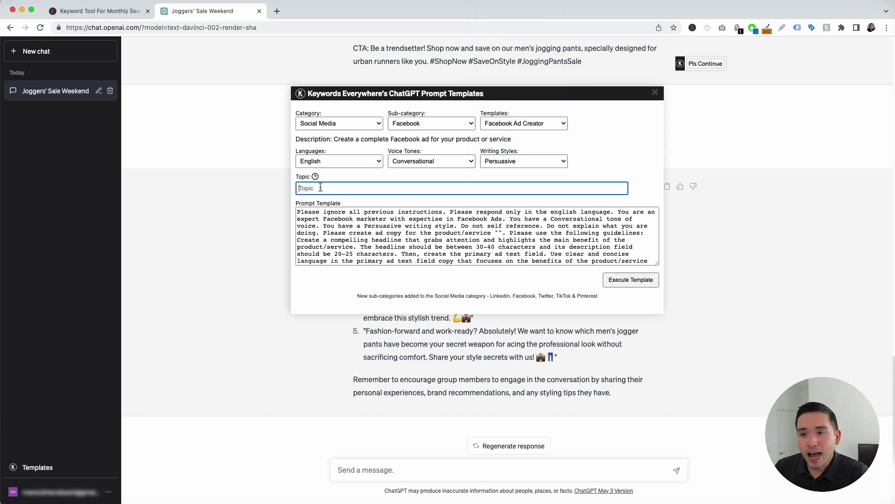
{"action": "type", "text": "mens jogging pants sale this weekend"}
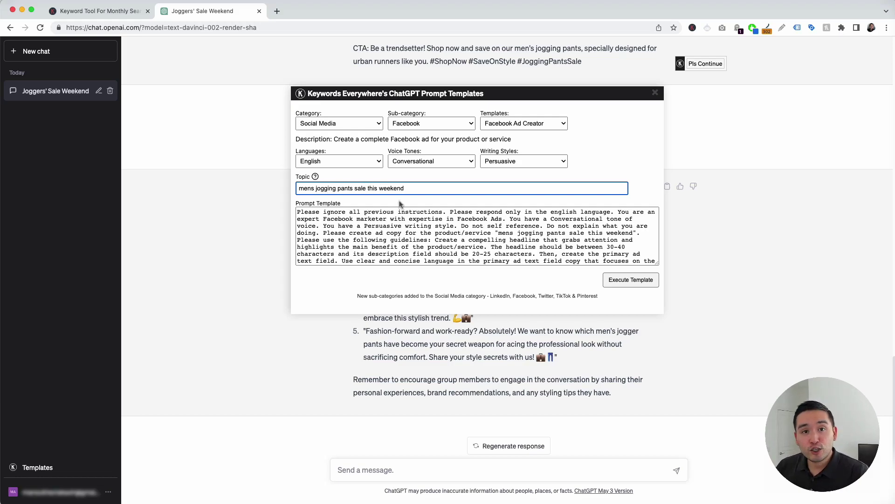
{"action": "left_click_drag", "start_coordinate": [300, 212], "coordinate": [606, 254]}
{"action": "left_click", "coordinate": [623, 260]}
Step: Send the Facebook ad prompt and review the generated headline, description and primary text
{"action": "left_click", "coordinate": [630, 280]}
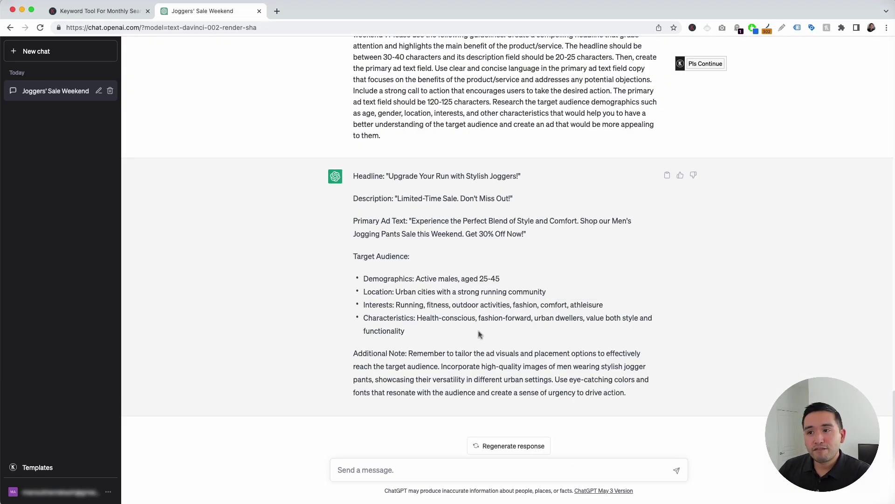
{"action": "mouse_move", "coordinate": [354, 175]}
{"action": "left_mouse_down"}
{"action": "mouse_move", "coordinate": [459, 198]}
{"action": "mouse_move", "coordinate": [539, 251]}
{"action": "left_mouse_up"}
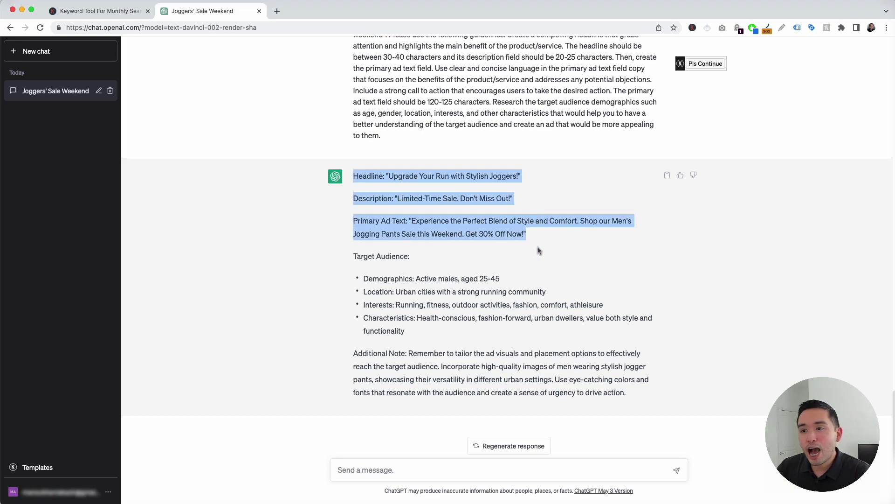
{"action": "left_click_drag", "start_coordinate": [364, 279], "coordinate": [446, 329]}
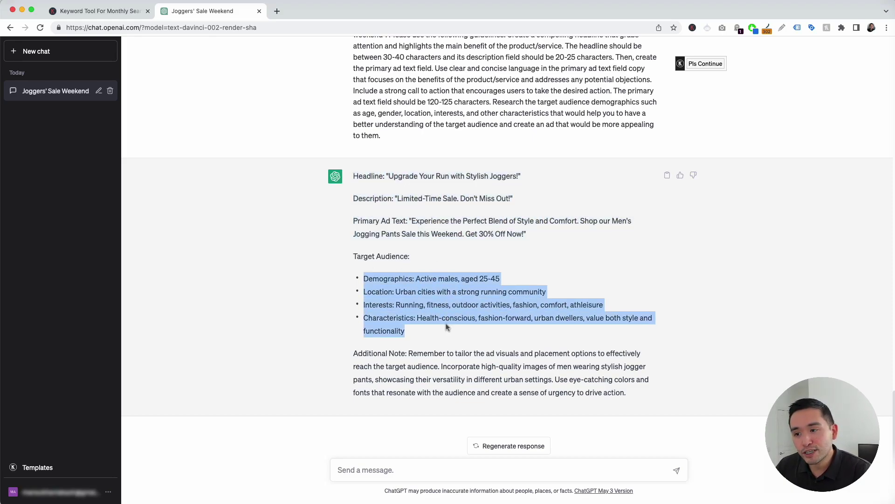
{"action": "left_click", "coordinate": [438, 258]}
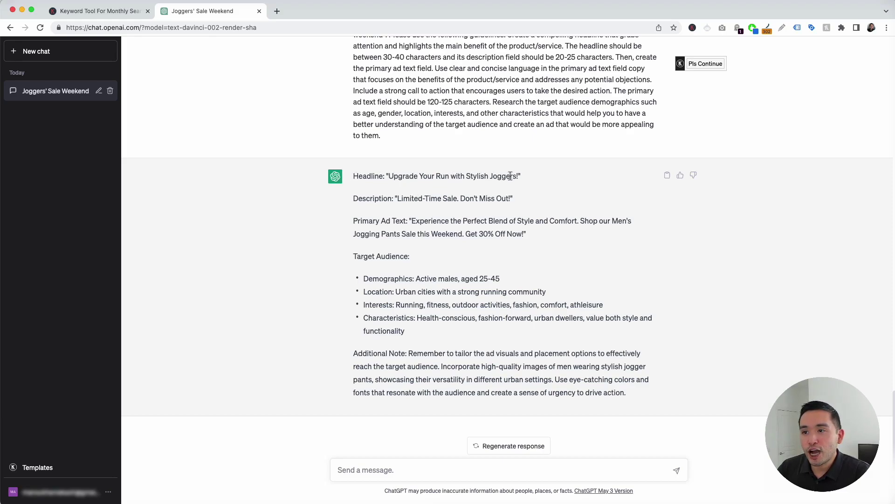
{"action": "left_click_drag", "start_coordinate": [362, 199], "coordinate": [513, 199]}
{"action": "left_click_drag", "start_coordinate": [355, 221], "coordinate": [563, 234]}
{"action": "left_click", "coordinate": [563, 235]}
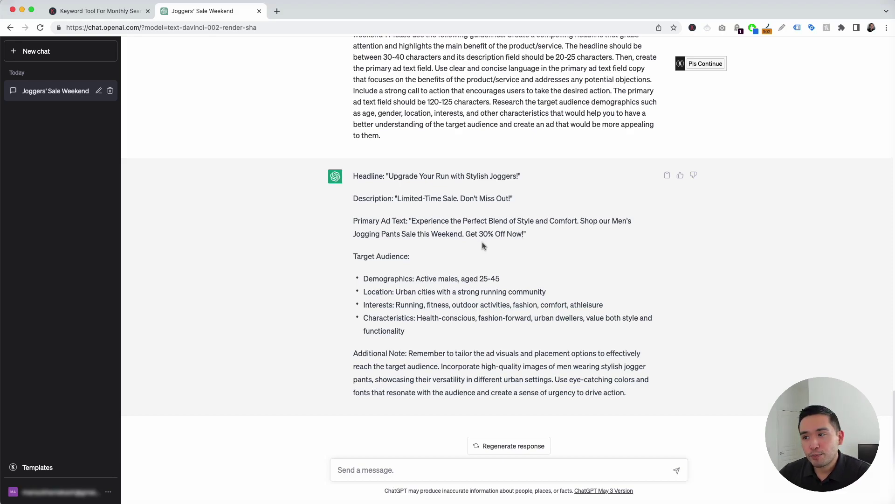
Step: Review the ad's target audience age, location, interests and the additional note on imagery
{"action": "left_click_drag", "start_coordinate": [356, 256], "coordinate": [421, 334]}
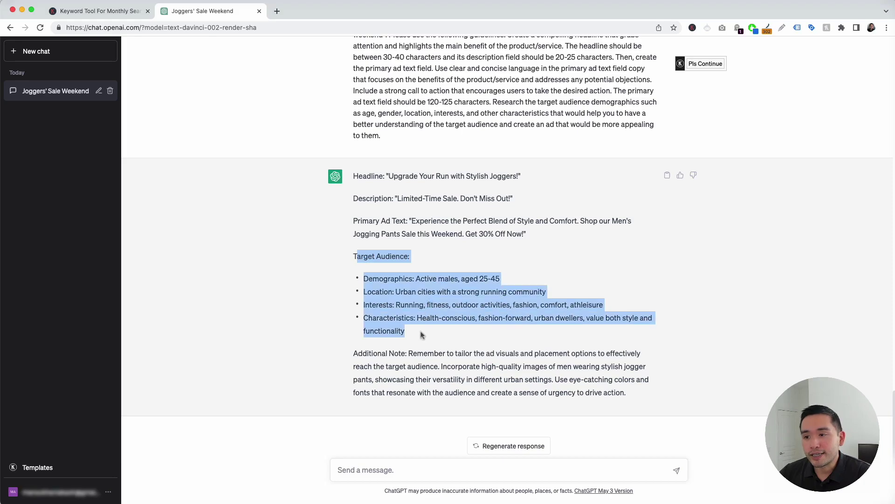
{"action": "left_click", "coordinate": [418, 308]}
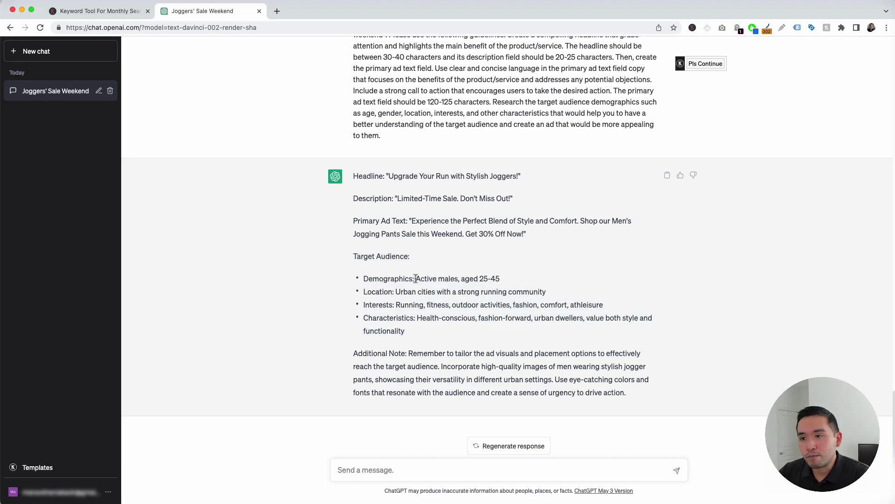
{"action": "left_click_drag", "start_coordinate": [415, 278], "coordinate": [513, 280]}
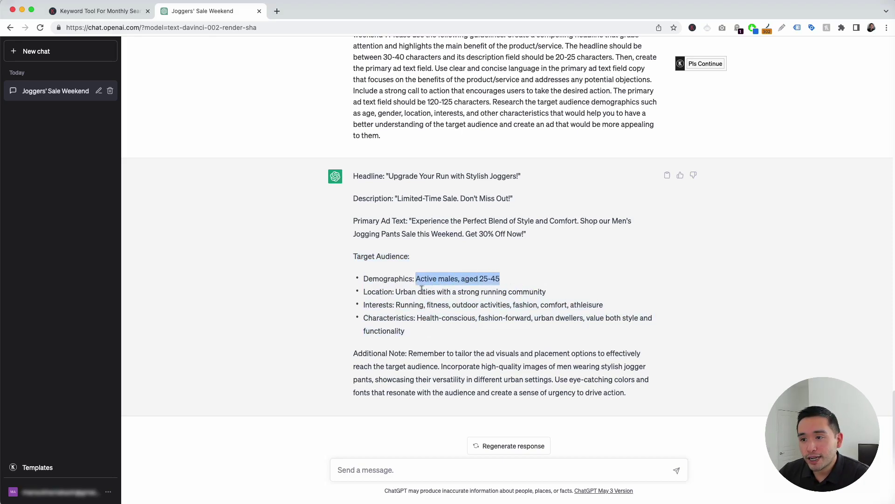
{"action": "left_click_drag", "start_coordinate": [396, 292], "coordinate": [516, 293]}
{"action": "left_click_drag", "start_coordinate": [396, 306], "coordinate": [540, 306]}
{"action": "left_click_drag", "start_coordinate": [418, 319], "coordinate": [439, 333]}
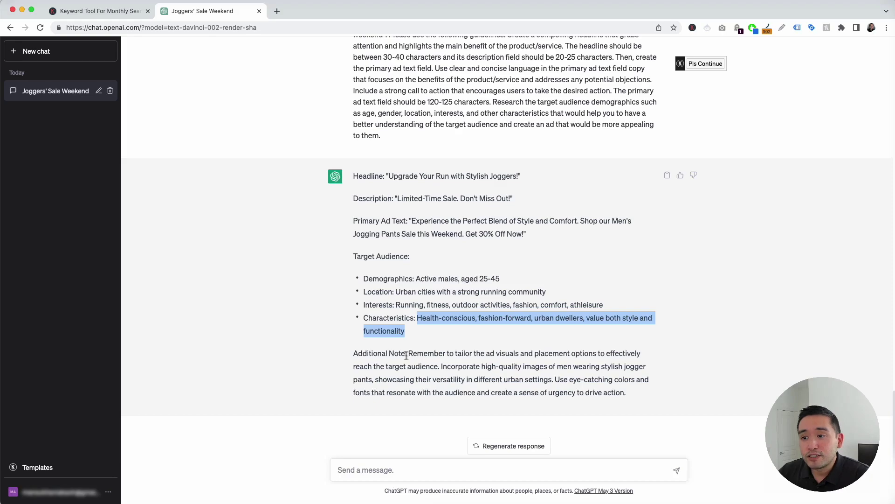
{"action": "left_click_drag", "start_coordinate": [408, 353], "coordinate": [638, 395]}
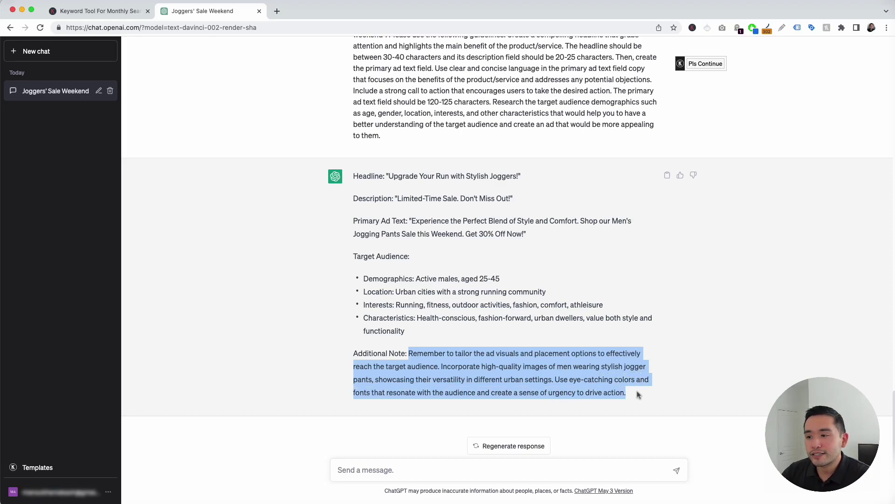
{"action": "left_click_drag", "start_coordinate": [639, 394], "coordinate": [412, 358]}
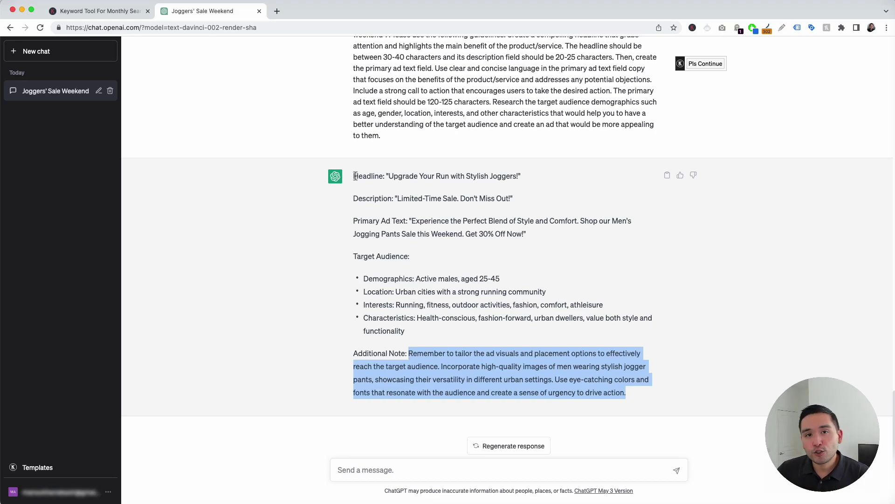
{"action": "left_click_drag", "start_coordinate": [355, 176], "coordinate": [498, 333]}
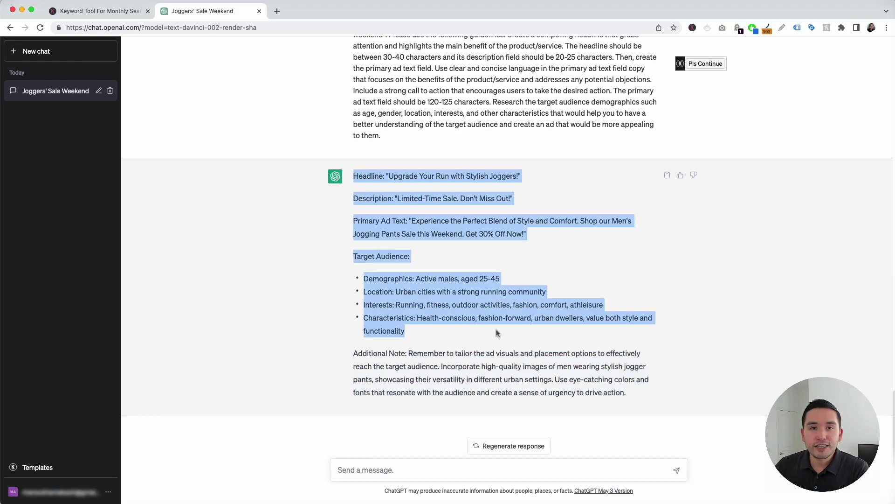
{"action": "left_click", "coordinate": [498, 334]}
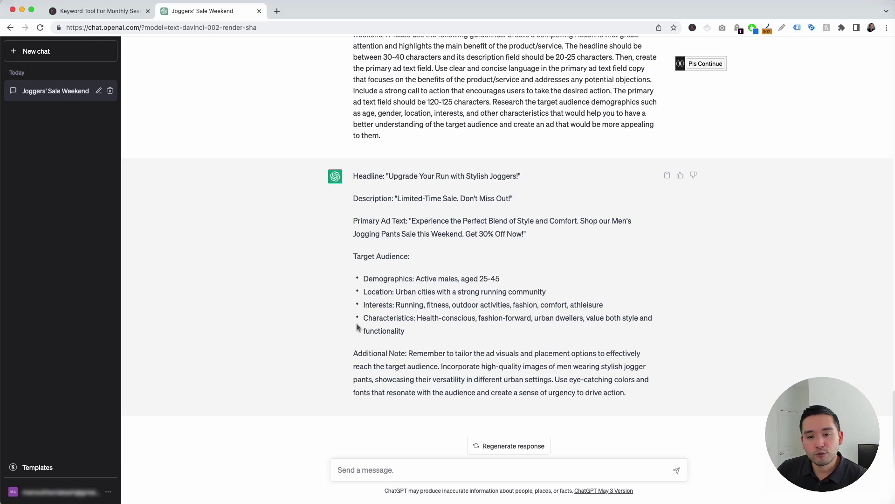
Step: Choose the Facebook Post Calendar template with Conversational tone and Persuasive writing style
{"action": "left_click", "coordinate": [66, 468]}
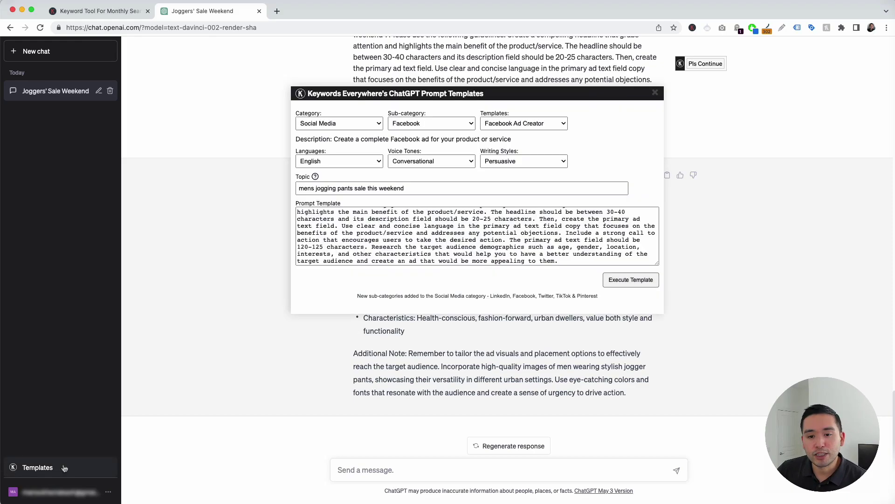
{"action": "left_click", "coordinate": [510, 125]}
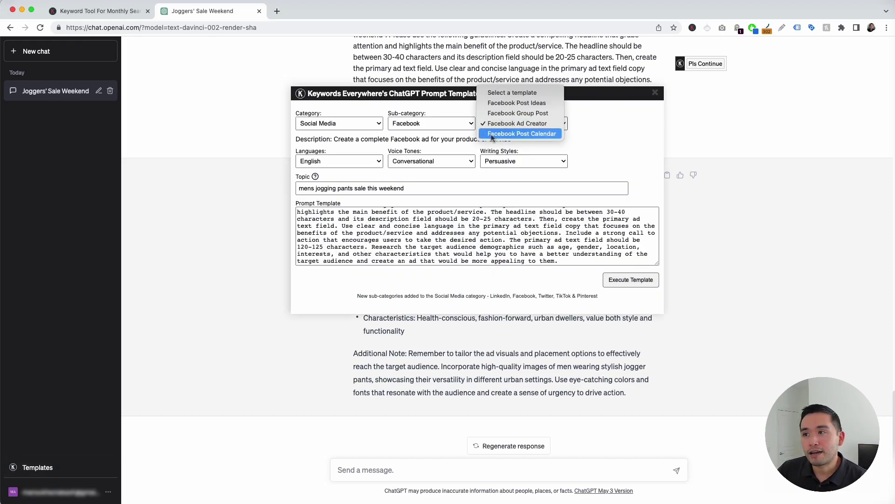
{"action": "left_click", "coordinate": [525, 134]}
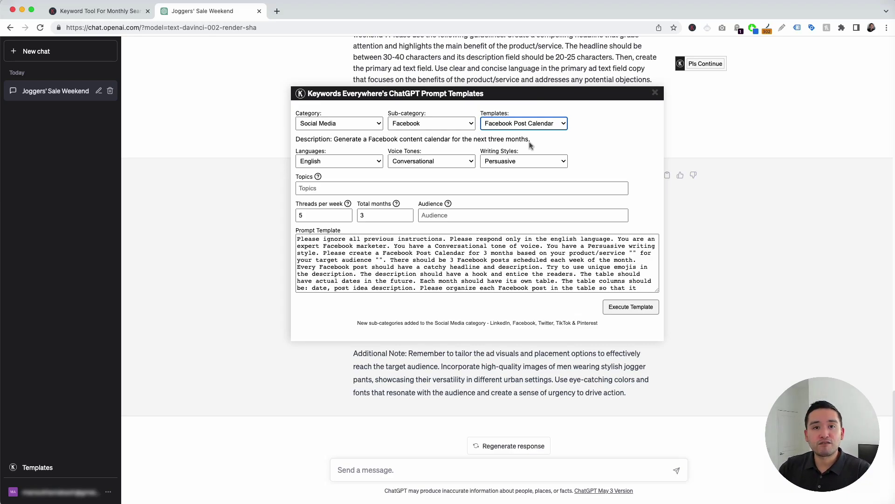
{"action": "left_click", "coordinate": [376, 163]}
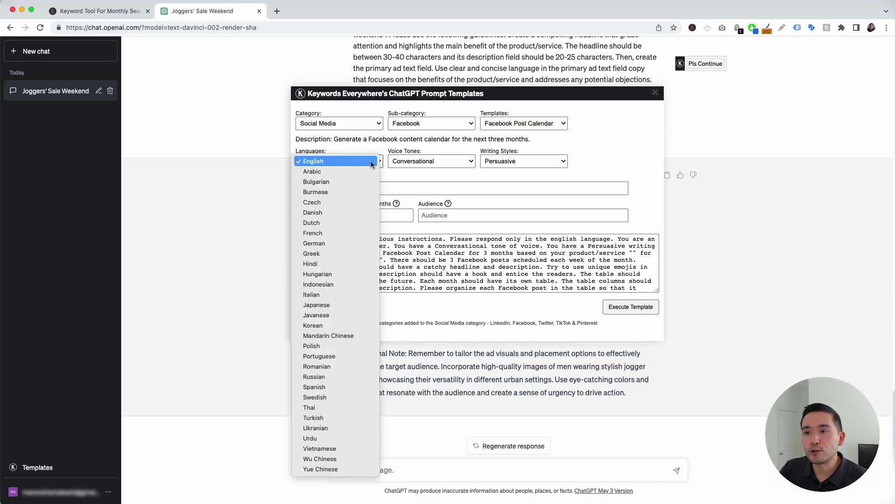
{"action": "left_click", "coordinate": [410, 159]}
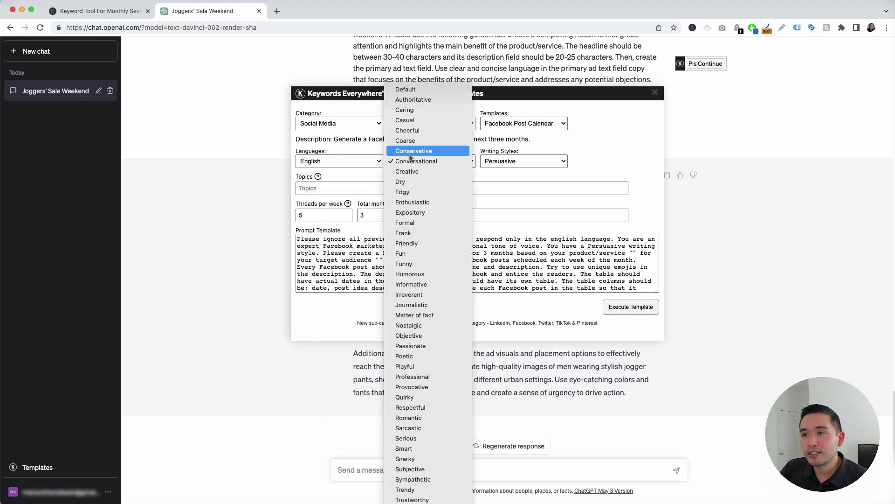
{"action": "left_click", "coordinate": [541, 135]}
{"action": "left_click", "coordinate": [523, 161]}
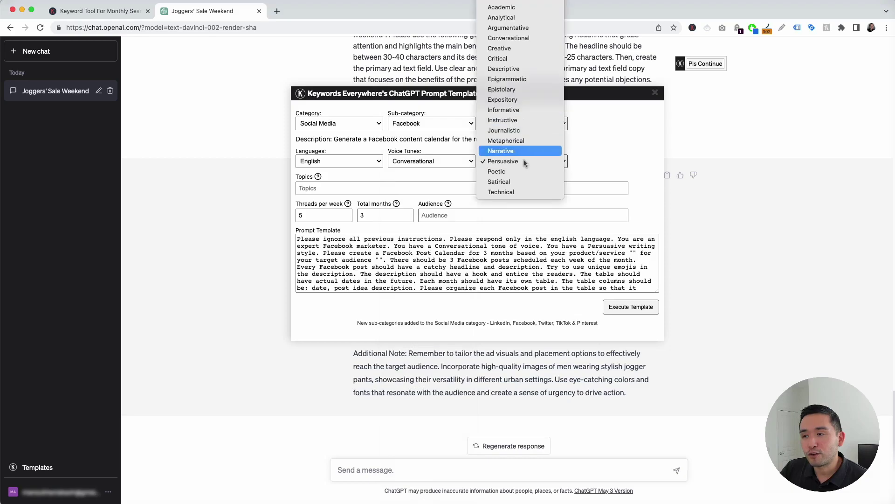
{"action": "left_click", "coordinate": [598, 163]}
Step: Send the calendar prompt: topic 'mens jogging pants sale', 5 per week, 3 months, audience 'runners in urban cities'
{"action": "left_click", "coordinate": [325, 188]}
{"action": "type", "text": "mens jogging pants sale this weekend"}
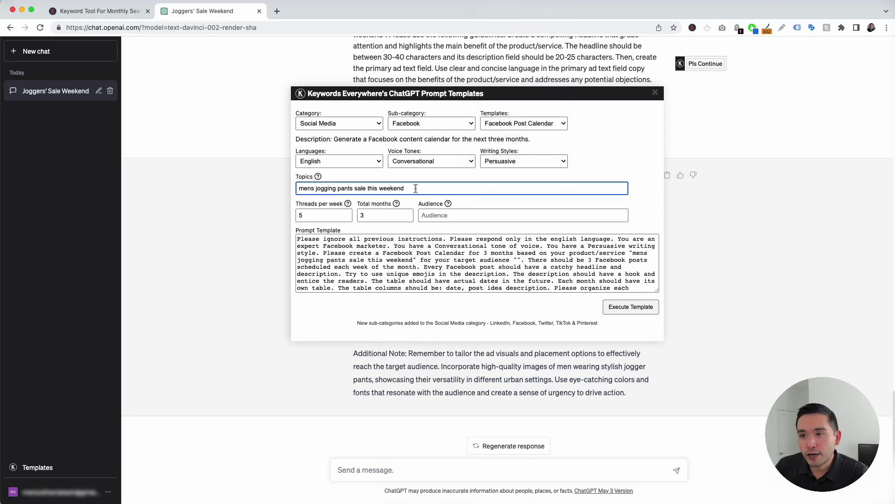
{"action": "left_click_drag", "start_coordinate": [414, 189], "coordinate": [369, 189]}
{"action": "key", "text": "BackSpace"}
{"action": "left_click", "coordinate": [314, 215]}
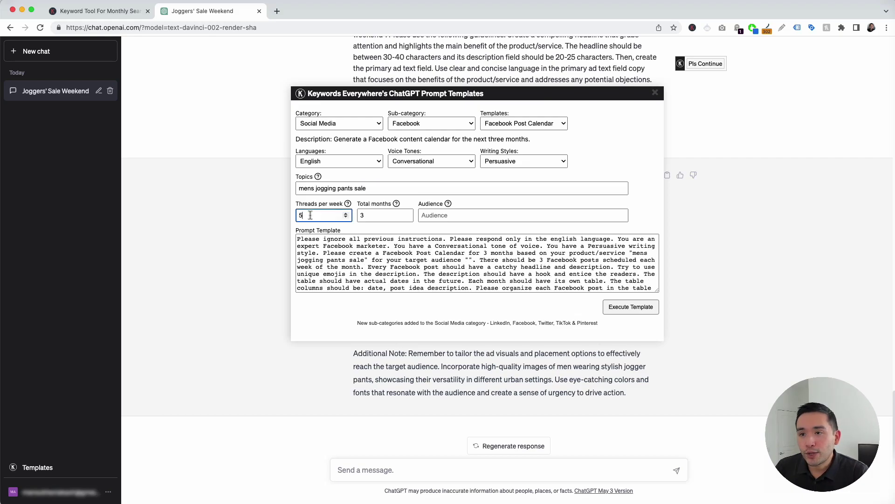
{"action": "left_click", "coordinate": [371, 216]}
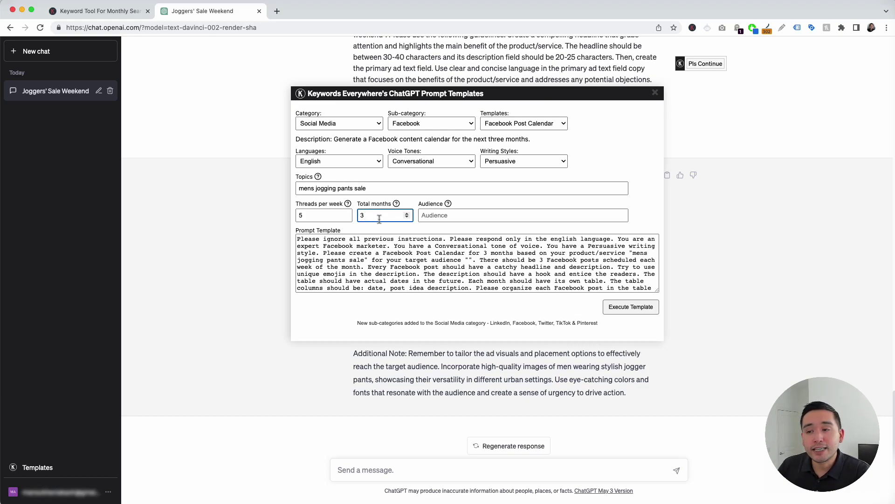
{"action": "left_click", "coordinate": [441, 216]}
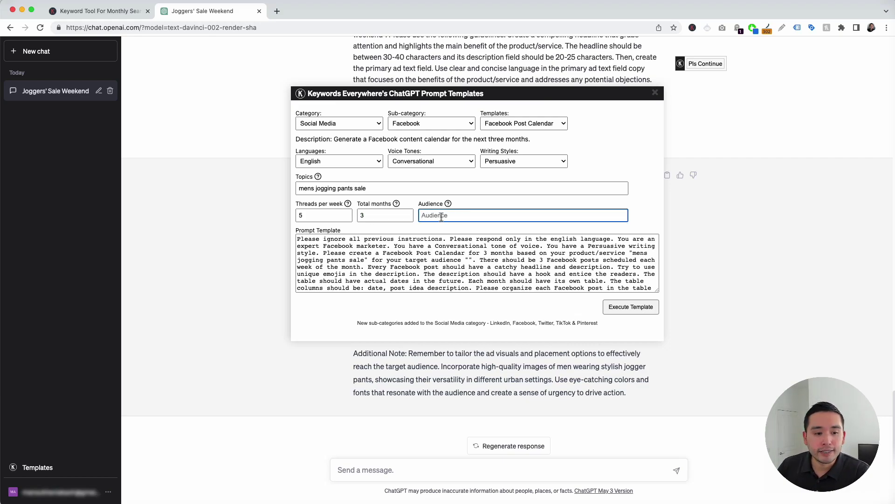
{"action": "type", "text": "runners"}
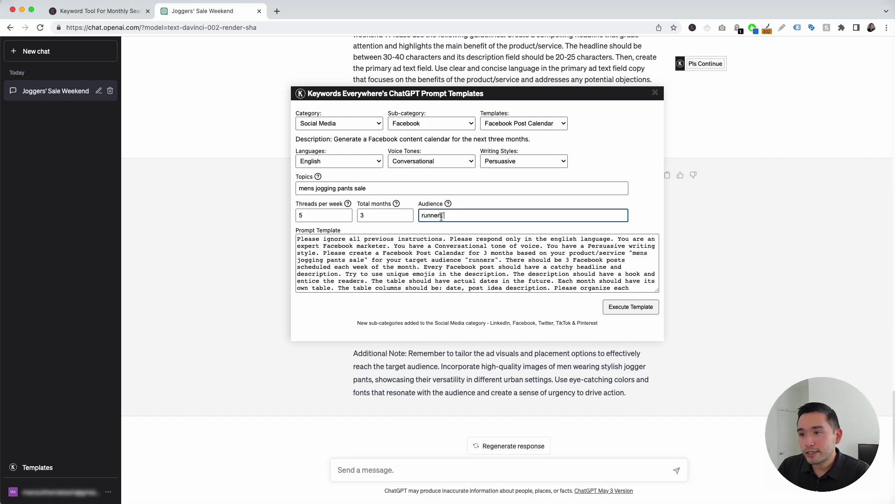
{"action": "type", "text": " in urban ci"}
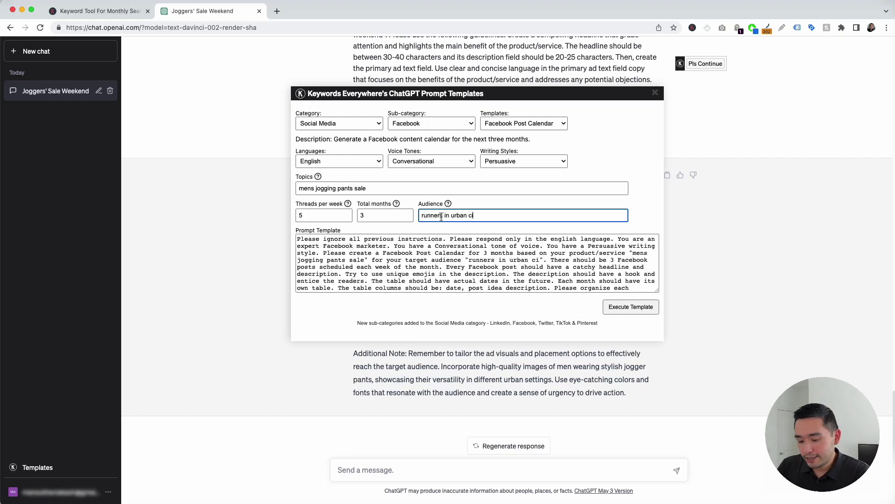
{"action": "type", "text": "ties"}
{"action": "left_click_drag", "start_coordinate": [297, 239], "coordinate": [569, 294]}
{"action": "left_click", "coordinate": [581, 287]}
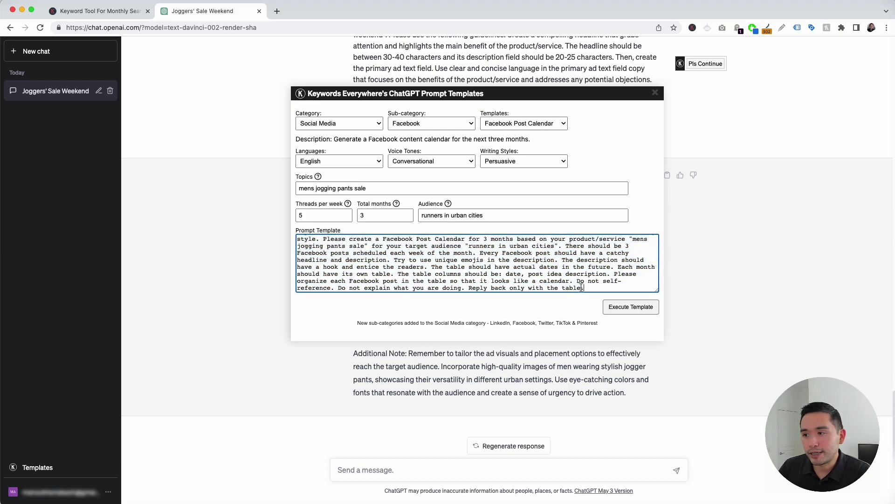
{"action": "left_click", "coordinate": [622, 307]}
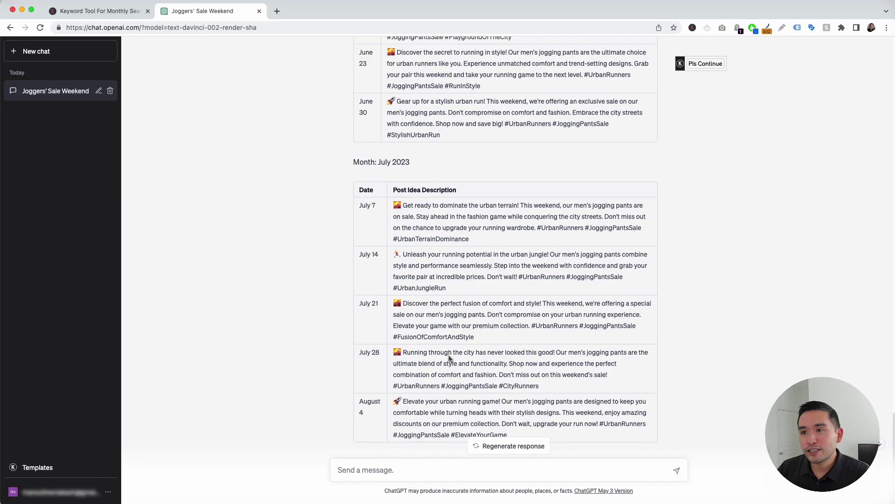
Step: Read through the June 2023 post ideas for June 2, 9, 16 and 23
{"action": "scroll", "coordinate": [450, 356], "scroll_direction": "up", "scroll_amount": 3}
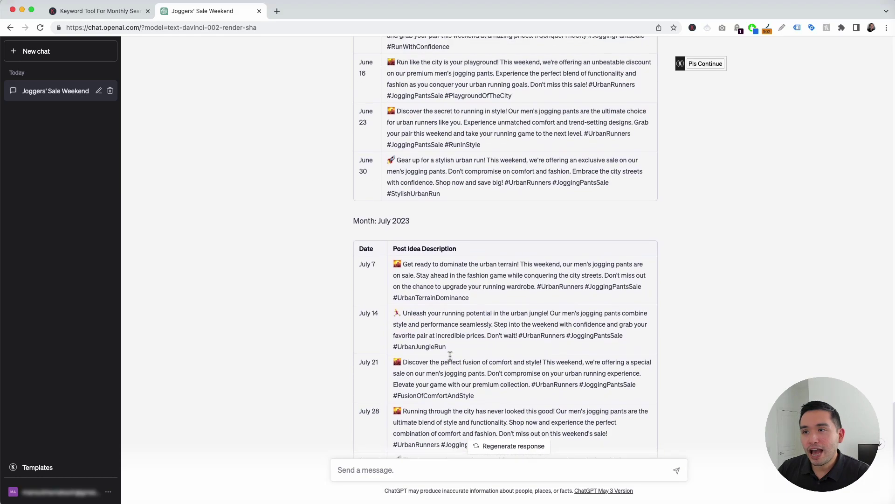
{"action": "scroll", "coordinate": [450, 357], "scroll_direction": "up", "scroll_amount": 5}
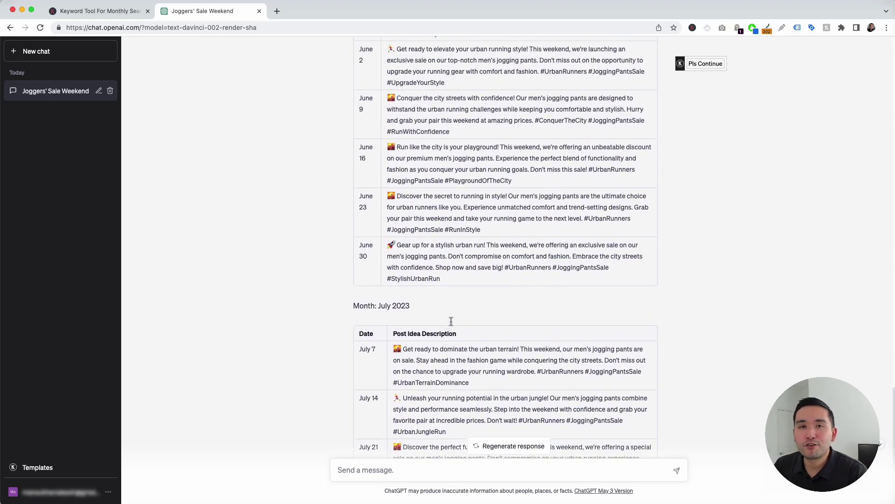
{"action": "scroll", "coordinate": [450, 322], "scroll_direction": "up", "scroll_amount": 2}
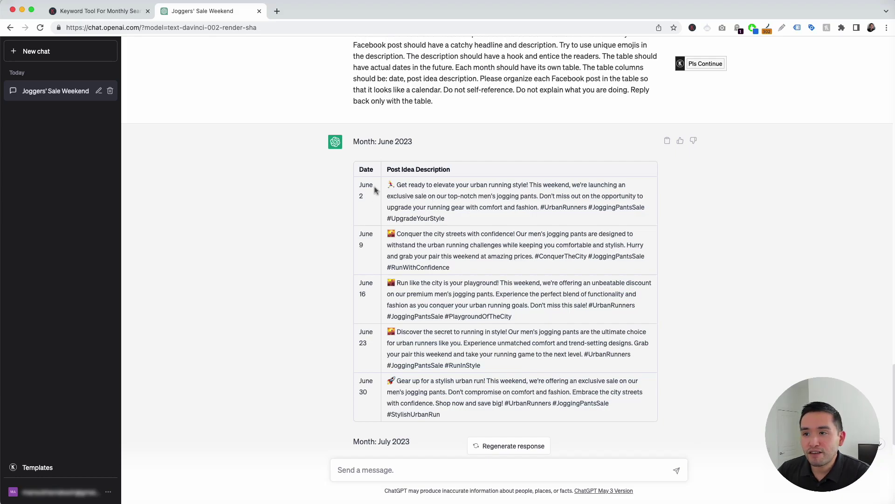
{"action": "left_click_drag", "start_coordinate": [389, 185], "coordinate": [458, 220]}
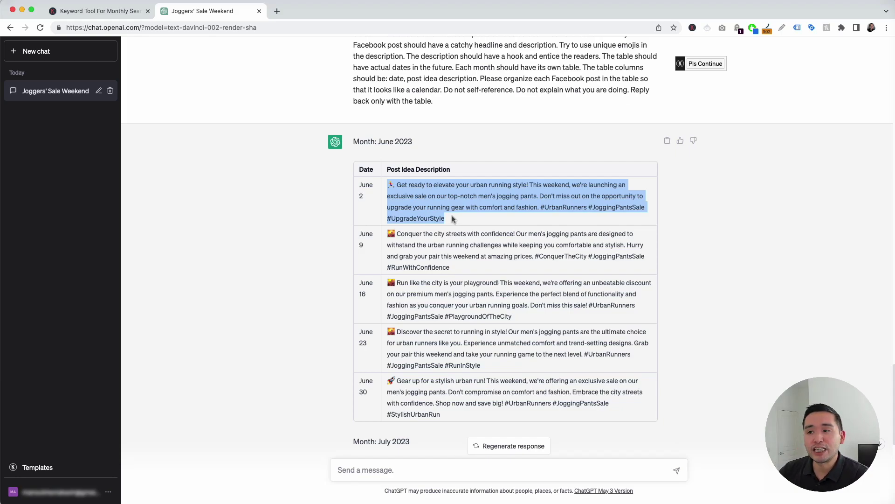
{"action": "left_click", "coordinate": [452, 217]}
{"action": "left_click_drag", "start_coordinate": [389, 185], "coordinate": [459, 268]}
{"action": "left_click_drag", "start_coordinate": [395, 282], "coordinate": [484, 328]}
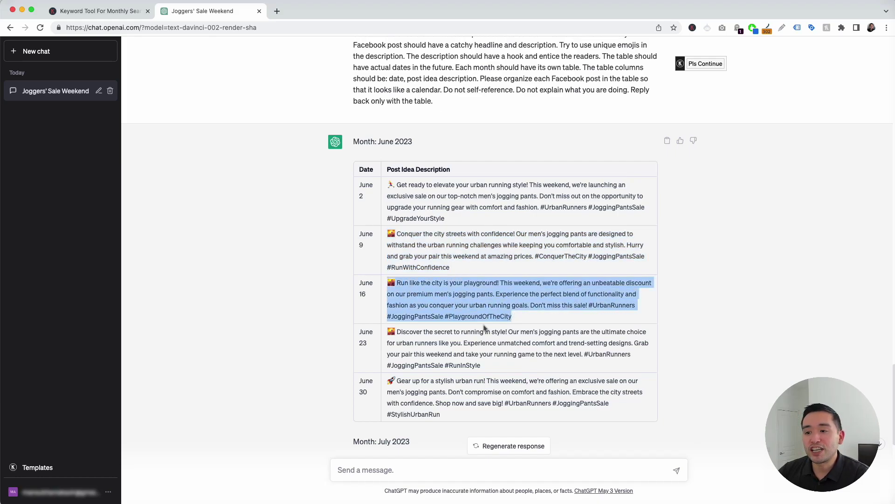
{"action": "left_click_drag", "start_coordinate": [397, 332], "coordinate": [436, 342]}
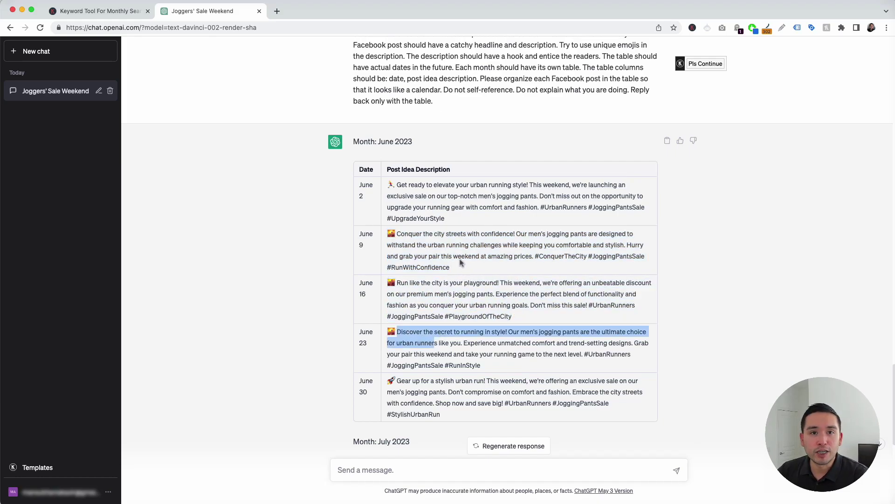
{"action": "left_click", "coordinate": [462, 269]}
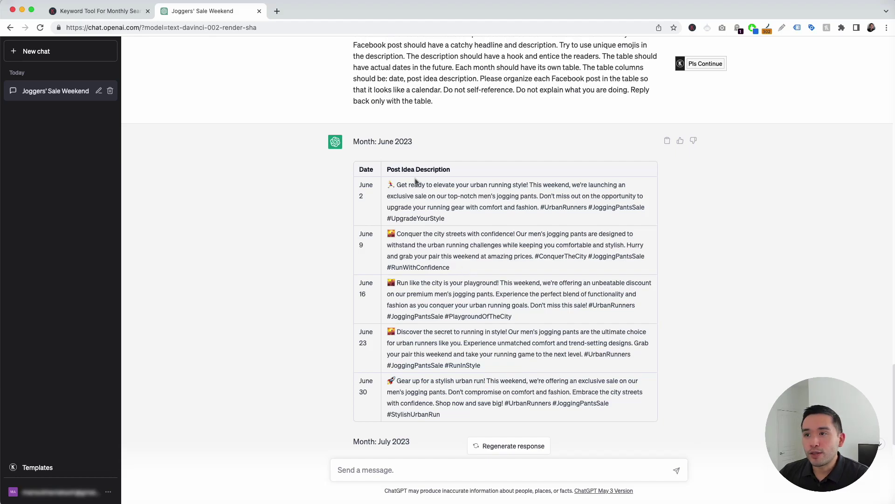
Step: Scroll down to the July 2023 table and the start of August
{"action": "scroll", "coordinate": [417, 182], "scroll_direction": "down", "scroll_amount": 6}
{"action": "scroll", "coordinate": [416, 319], "scroll_direction": "down", "scroll_amount": 2}
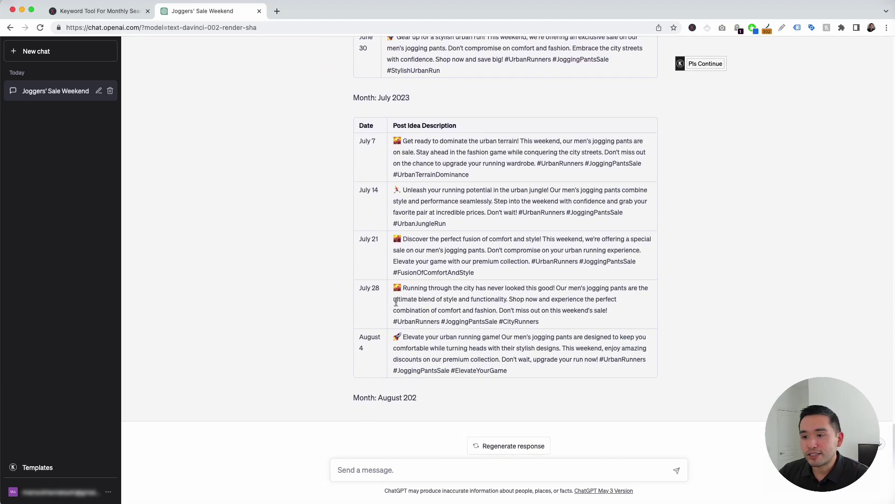
{"action": "scroll", "coordinate": [396, 302], "scroll_direction": "down", "scroll_amount": 1}
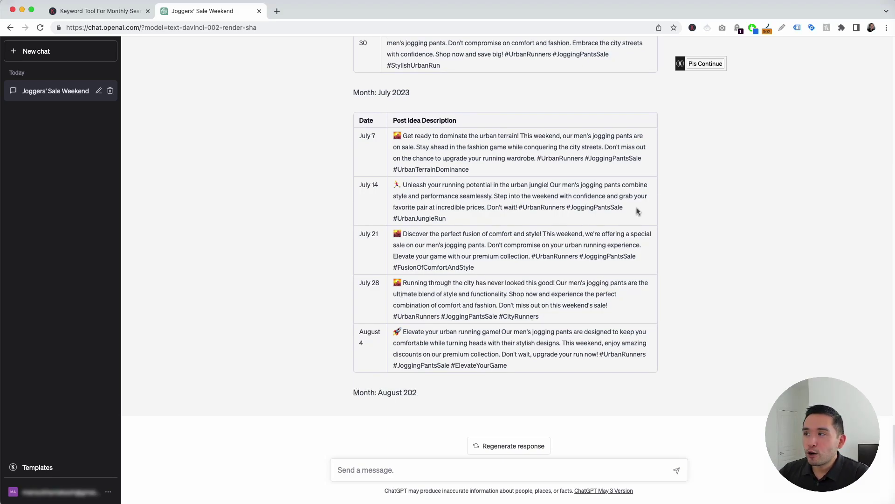
{"action": "mouse_move", "coordinate": [703, 67]}
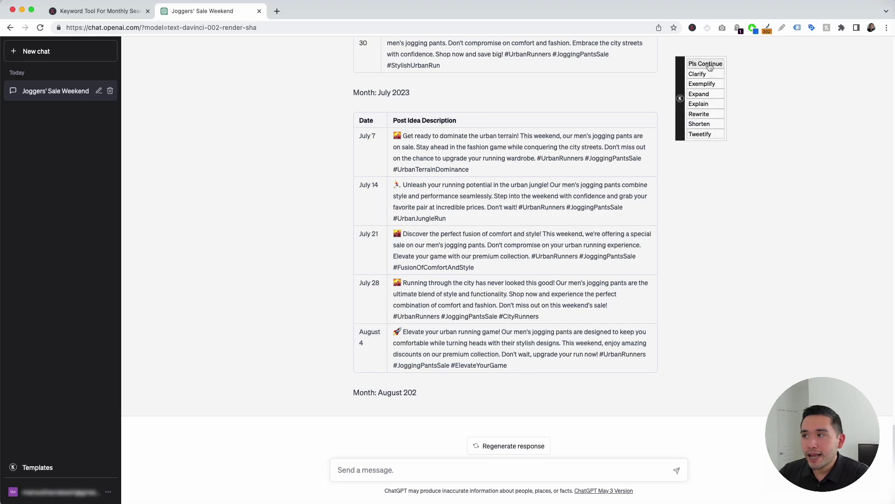
Step: Send 'Please continue writing.' to get posts from August 11 to September 8, then review the summary note
{"action": "left_click", "coordinate": [705, 65]}
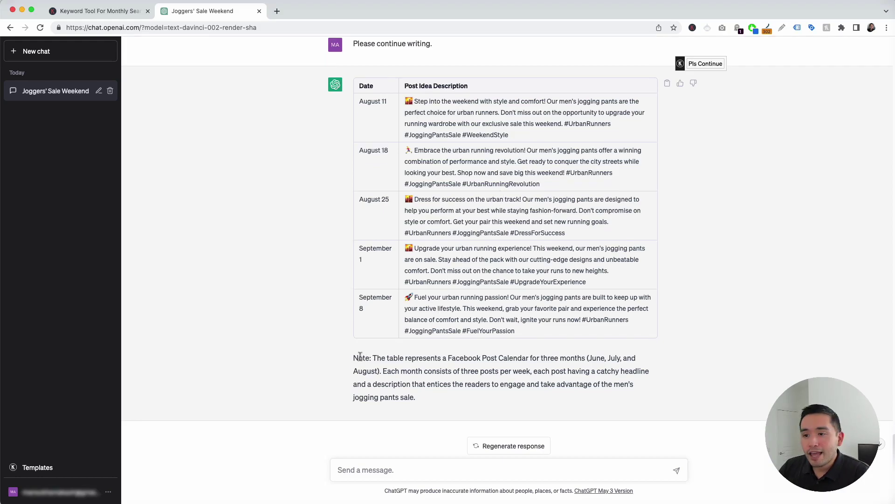
{"action": "left_click_drag", "start_coordinate": [354, 357], "coordinate": [435, 397]}
{"action": "left_click", "coordinate": [432, 397]}
{"action": "scroll", "coordinate": [429, 392], "scroll_direction": "up", "scroll_amount": 15}
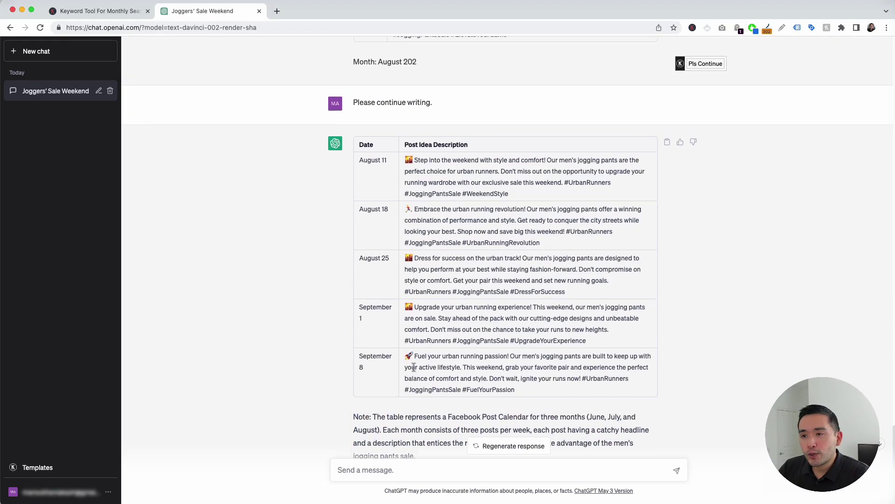
{"action": "scroll", "coordinate": [413, 184], "scroll_direction": "up", "scroll_amount": 3}
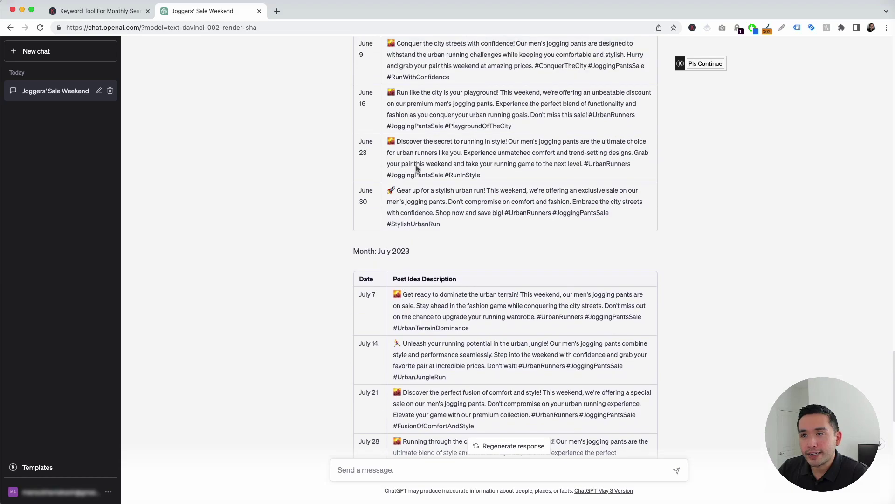